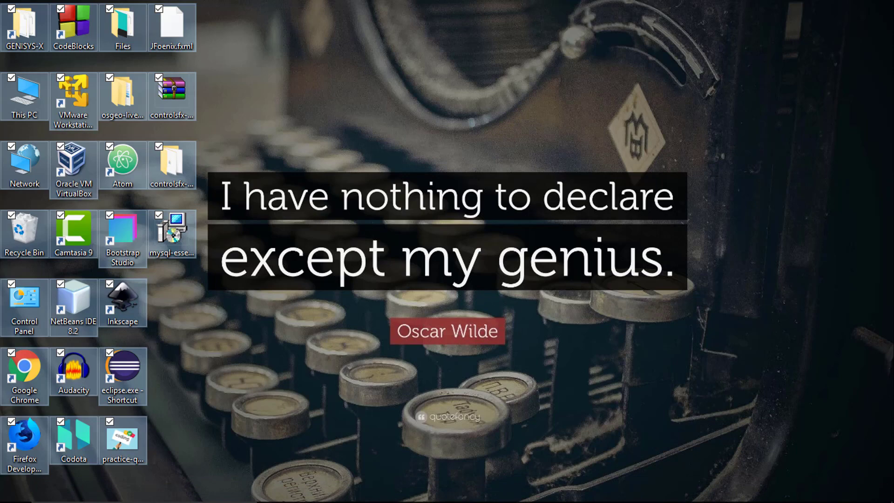
{"action": "left_click", "coordinate": [259, 4]}
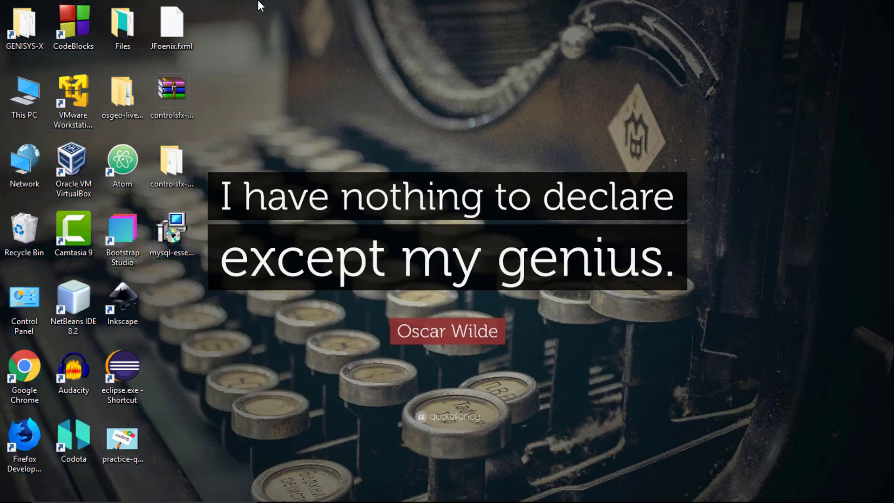
{"action": "left_click_drag", "start_coordinate": [258, 2], "coordinate": [4, 412]}
{"action": "left_click", "coordinate": [255, 206]}
Launch the MySQL 5.1.73 installer from the desktop and accept the terms of its license agreement.
{"action": "double_click", "coordinate": [170, 231]}
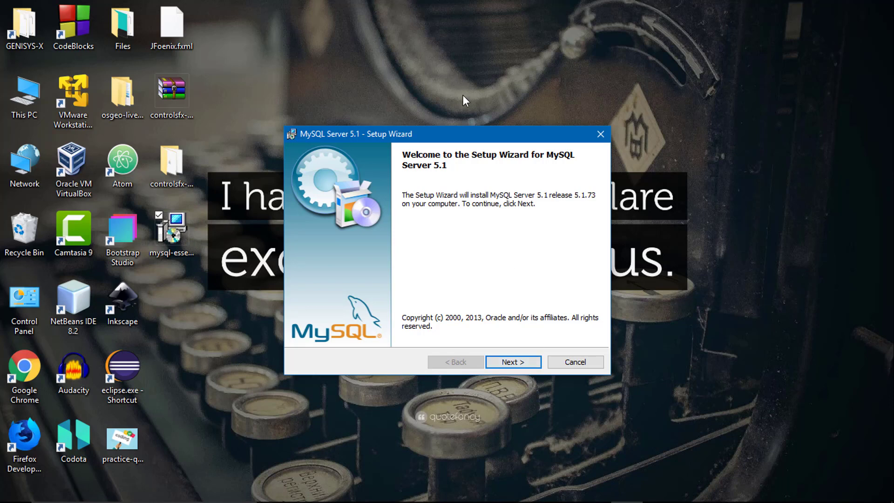
{"action": "mouse_move", "coordinate": [477, 139]}
{"action": "left_mouse_down"}
{"action": "mouse_move", "coordinate": [508, 137]}
{"action": "mouse_move", "coordinate": [468, 132]}
{"action": "left_mouse_up"}
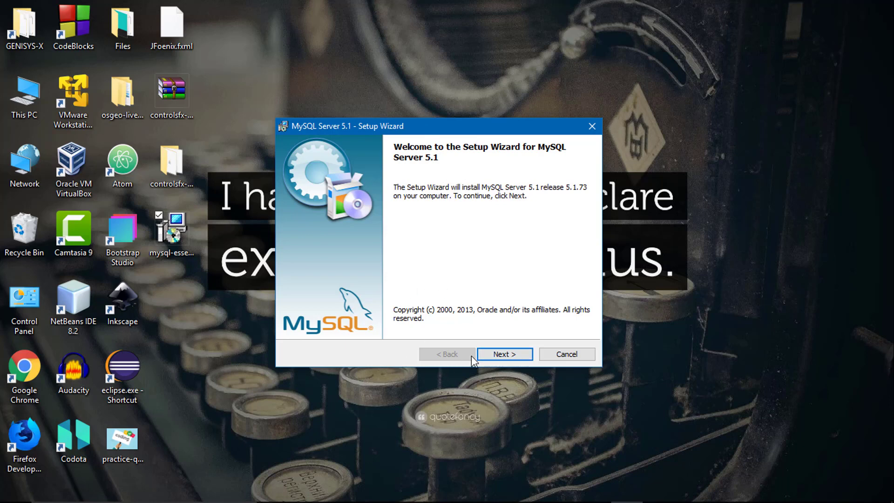
{"action": "left_click", "coordinate": [489, 354]}
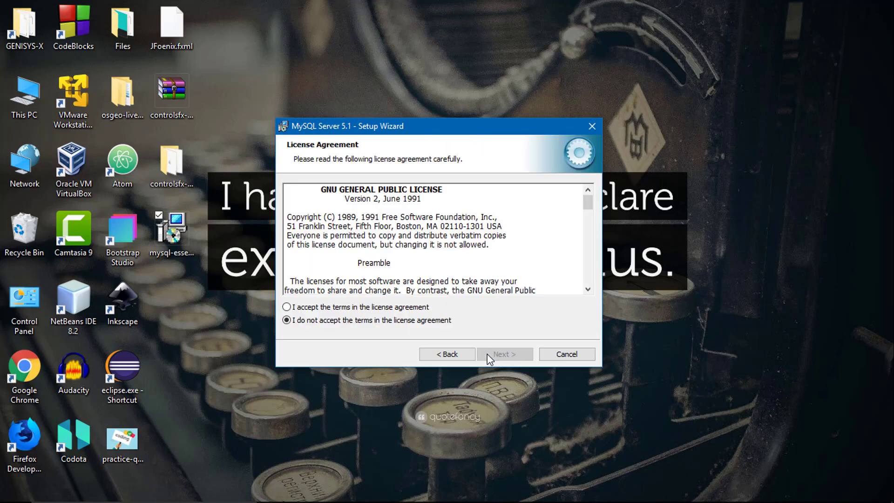
{"action": "left_click", "coordinate": [317, 306]}
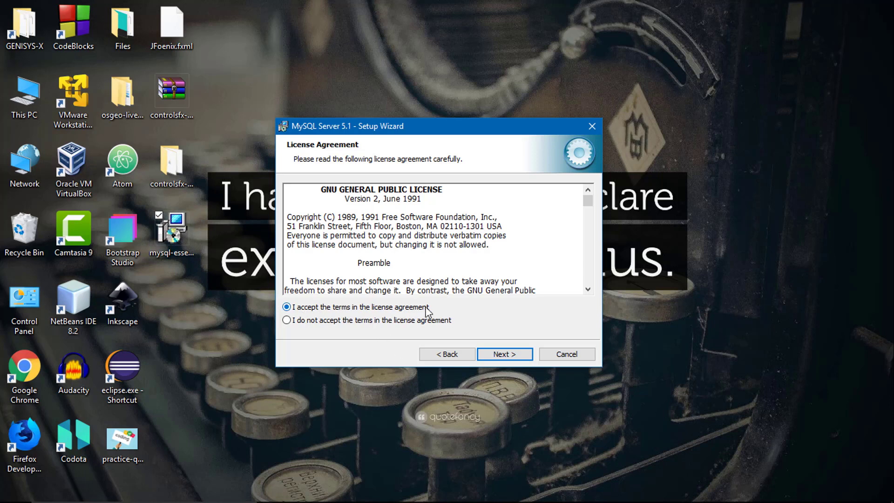
{"action": "left_click", "coordinate": [493, 357]}
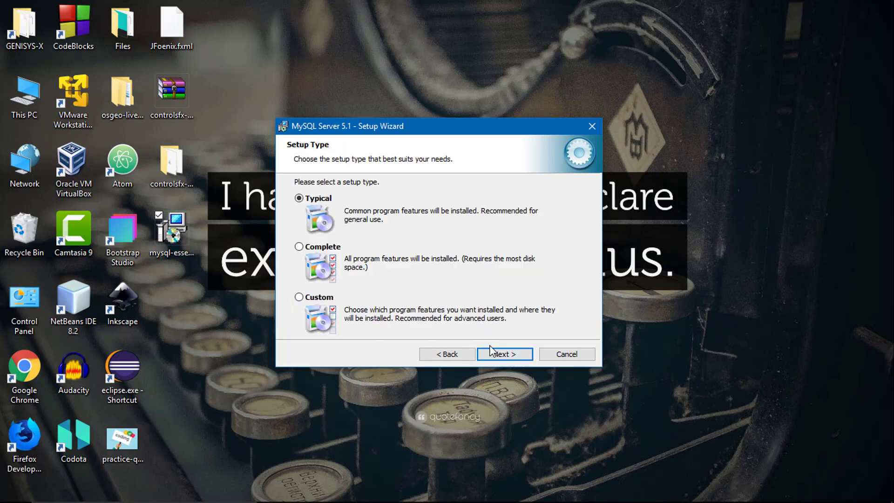
Install MySQL Server 5.1 with the Typical setup type and continue past the MySQL Enterprise information pages.
{"action": "left_click", "coordinate": [492, 357]}
{"action": "left_click", "coordinate": [492, 356]}
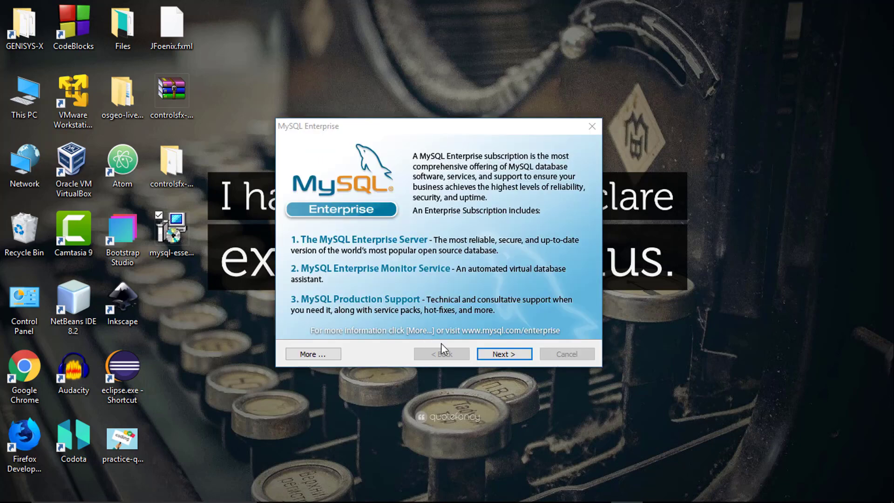
{"action": "left_click", "coordinate": [490, 350]}
{"action": "left_click", "coordinate": [490, 351]}
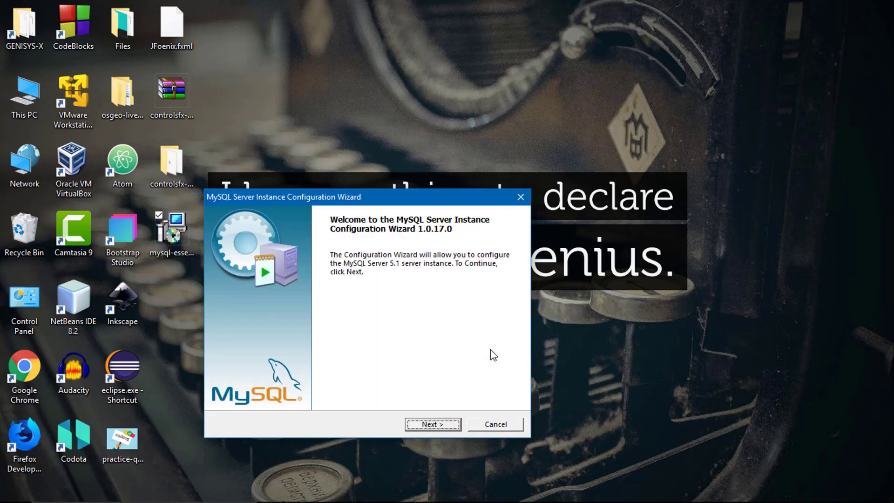
Configure the server instance with Detailed Configuration, Developer Machine, Multifunctional Database and Decision Support (DSS)/OLAP.
{"action": "left_click", "coordinate": [433, 429]}
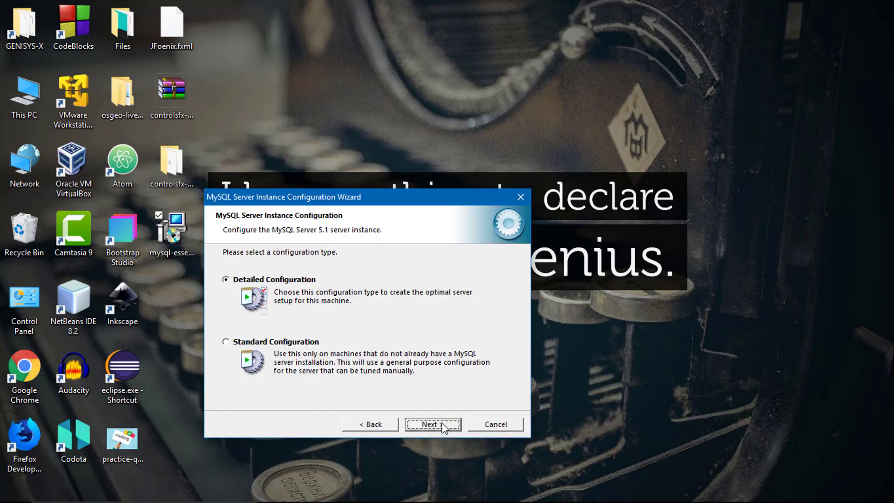
{"action": "left_click", "coordinate": [443, 425]}
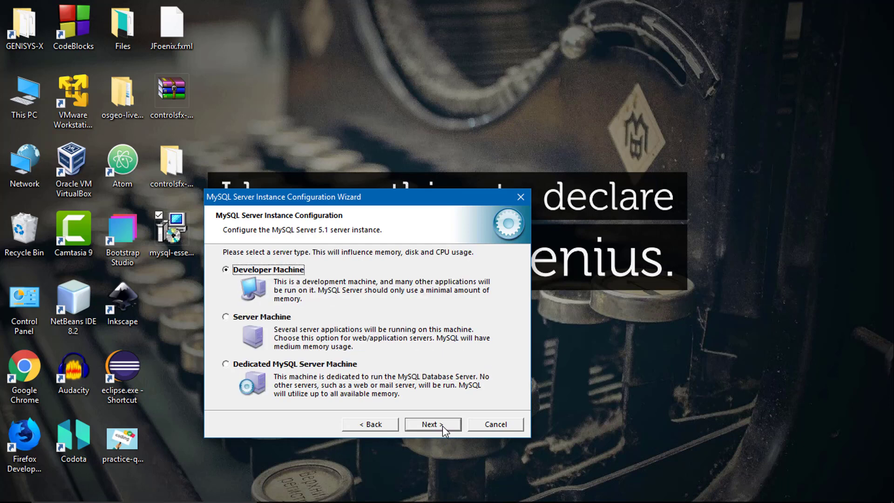
{"action": "left_click", "coordinate": [442, 426]}
{"action": "left_click", "coordinate": [442, 425]}
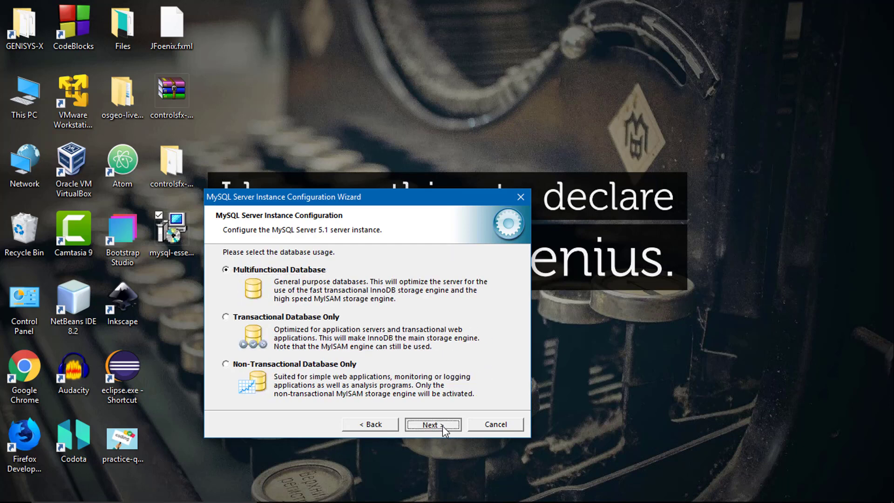
{"action": "left_click", "coordinate": [443, 425]}
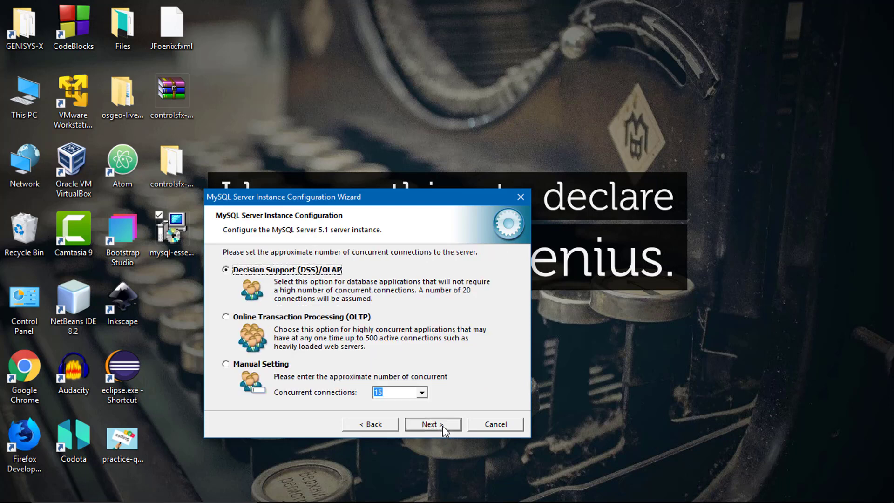
{"action": "left_click", "coordinate": [442, 426]}
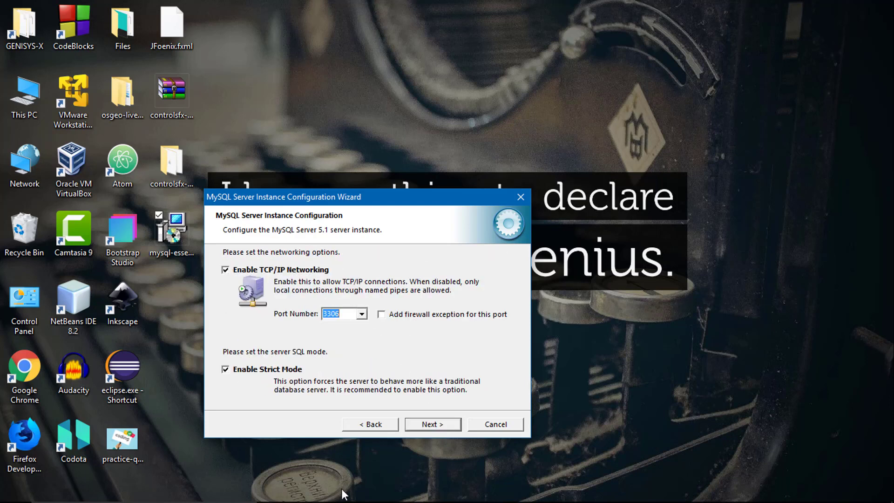
Set the server's TCP/IP port number to 3307 and accept the default character set and Windows service options.
{"action": "left_click", "coordinate": [345, 316]}
{"action": "key", "text": "BackSpace"}
{"action": "type", "text": "7"}
{"action": "left_click", "coordinate": [429, 425]}
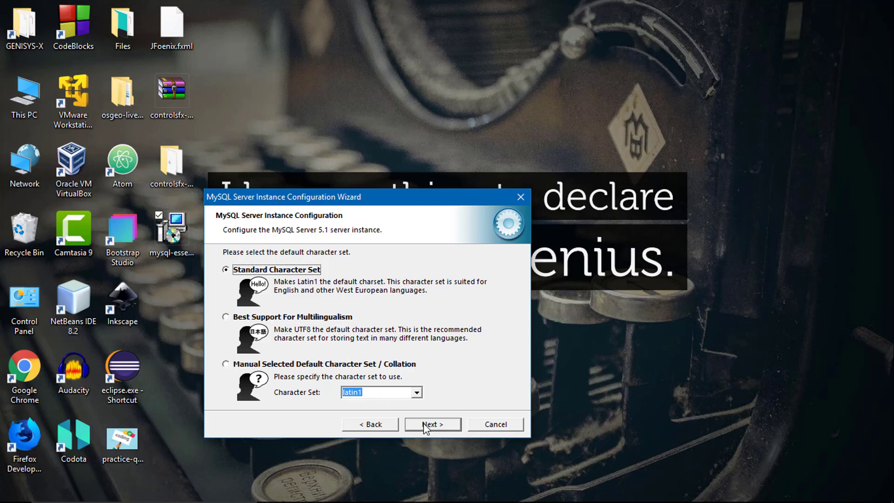
{"action": "left_click", "coordinate": [423, 425]}
{"action": "left_click", "coordinate": [423, 424]}
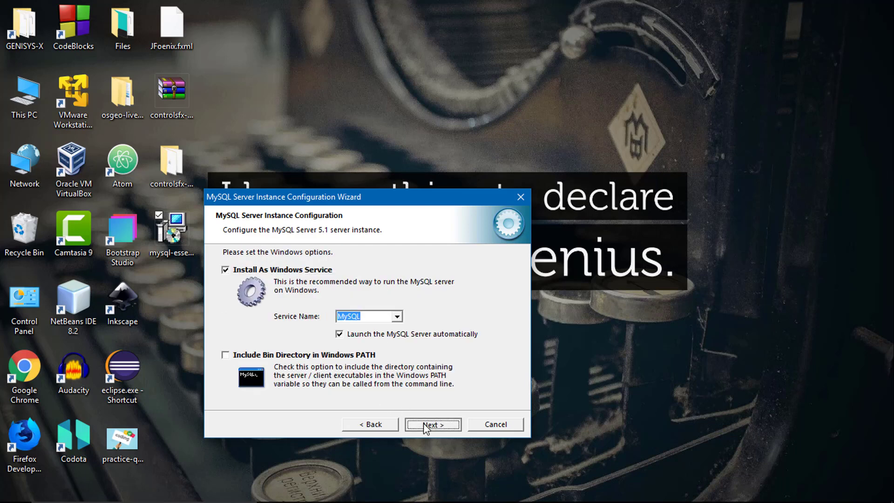
Enter the current root password, set and confirm the new root password, and enable root access from remote machines.
{"action": "type", "text": "******"}
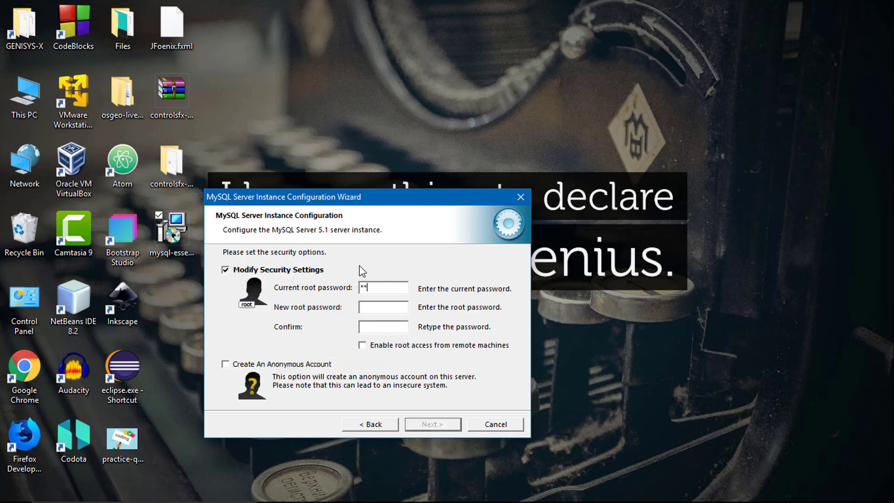
{"action": "left_click", "coordinate": [374, 308]}
{"action": "type", "text": "******"}
{"action": "left_click", "coordinate": [374, 324]}
{"action": "type", "text": "******"}
{"action": "left_click", "coordinate": [363, 346]}
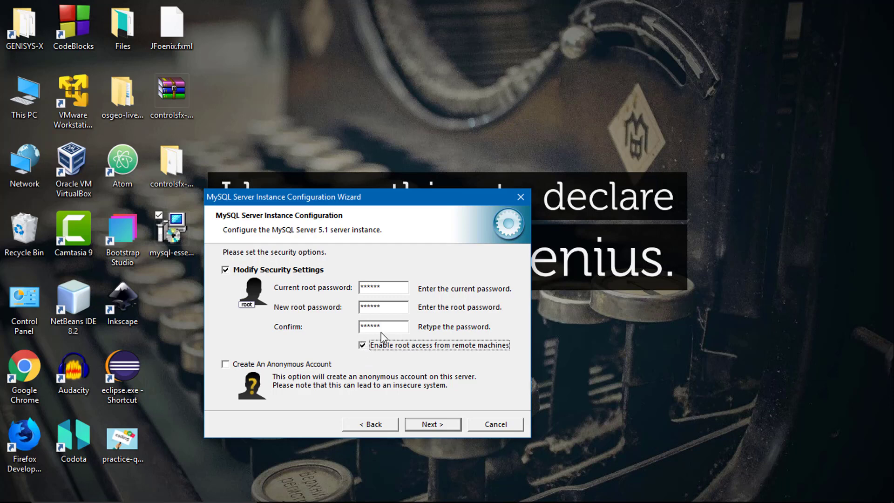
{"action": "left_click", "coordinate": [441, 424]}
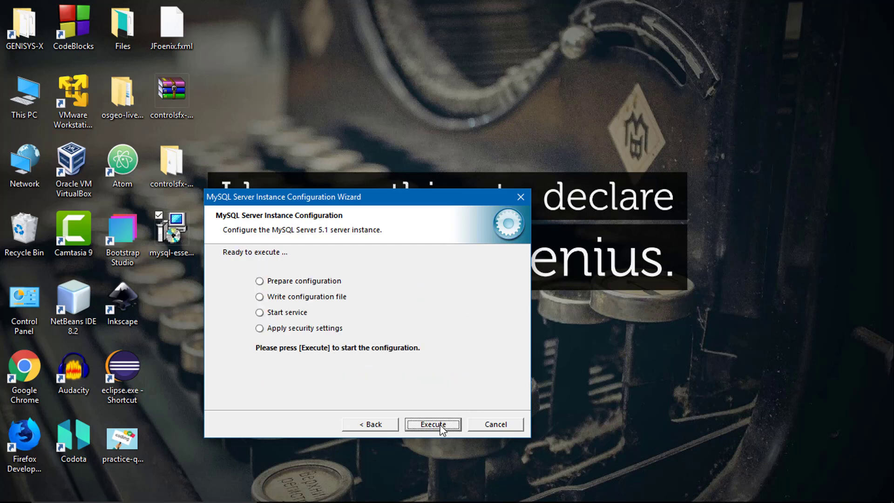
Execute the MySQL server instance configuration and finish the wizard.
{"action": "left_click", "coordinate": [440, 425]}
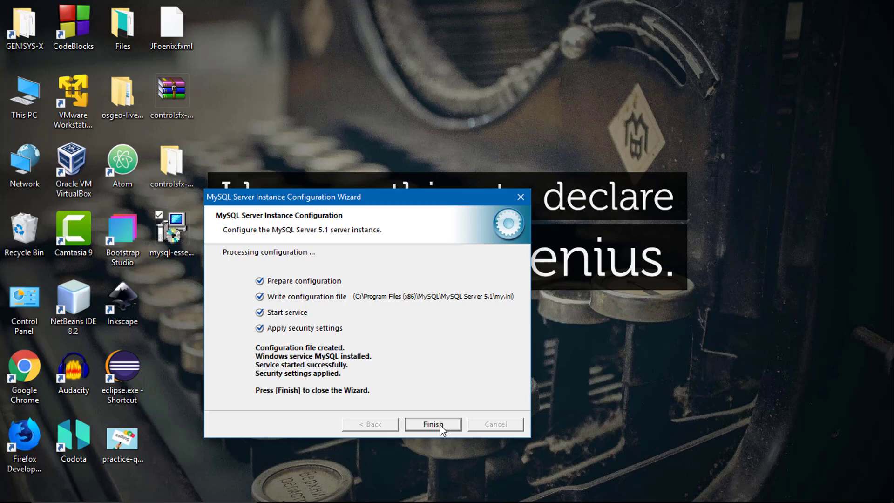
{"action": "left_click", "coordinate": [433, 424]}
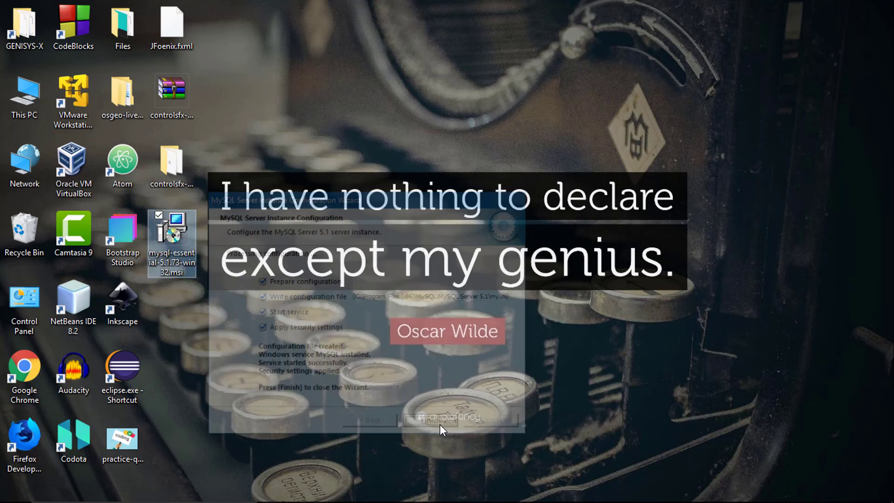
{"action": "left_click", "coordinate": [289, 342]}
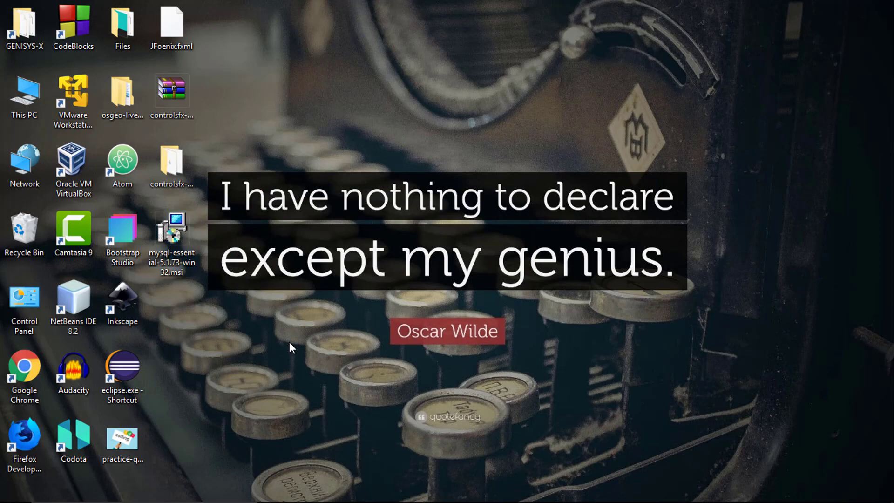
Find and open the MySQL Command Line Client, and log in with the root password.
{"action": "mouse_move", "coordinate": [101, 499]}
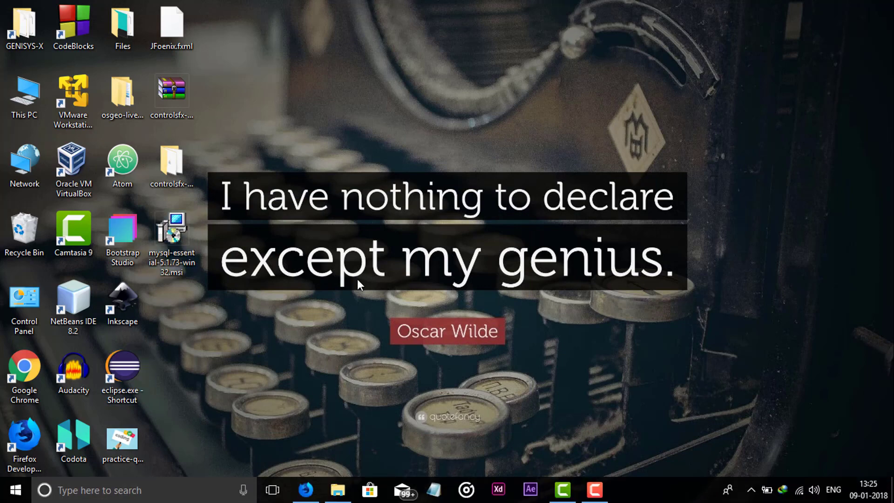
{"action": "left_click", "coordinate": [89, 499]}
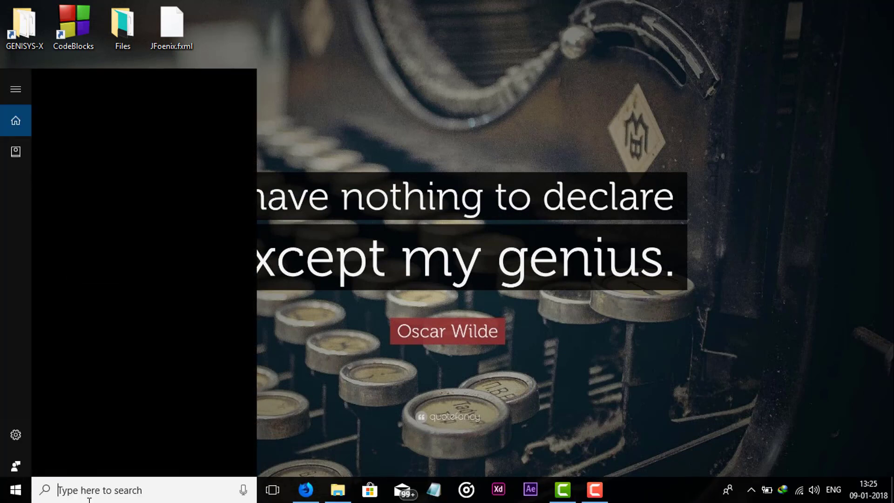
{"action": "type", "text": "my"}
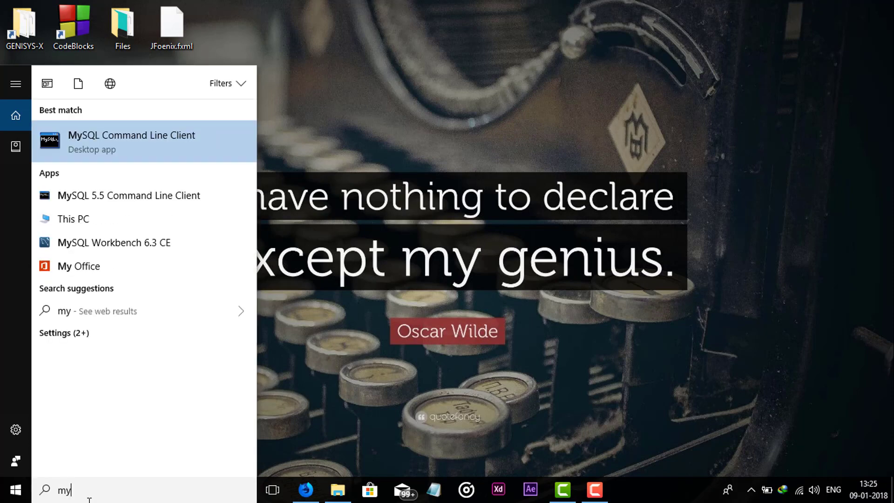
{"action": "key", "text": "Return"}
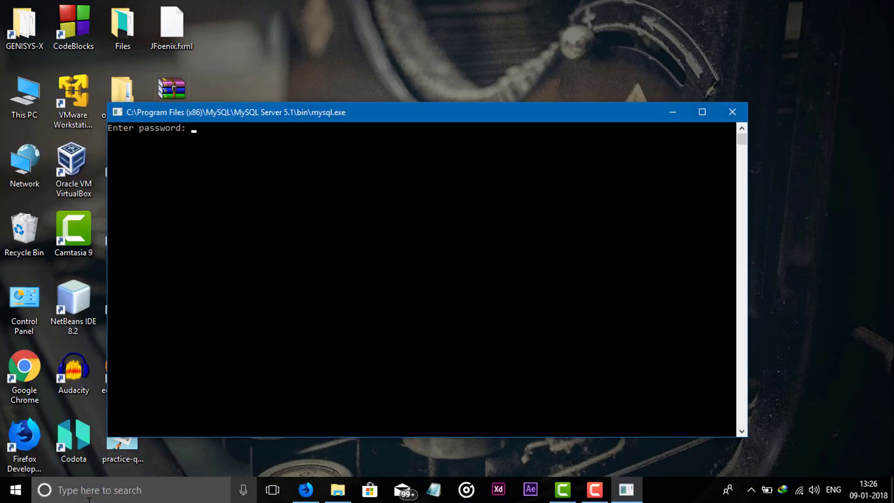
{"action": "type", "text": "******"}
{"action": "key", "text": "Return"}
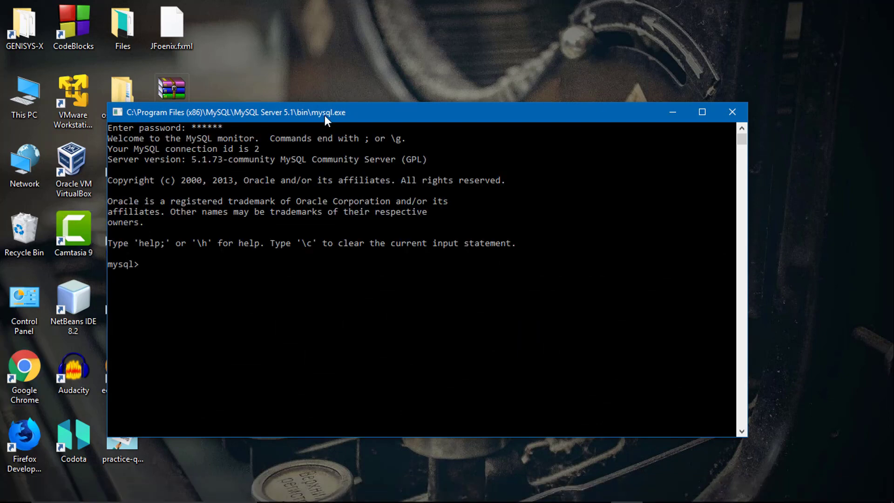
Minimize the command line client, search Windows for "mysq" and launch MySQL Workbench 6.3 CE.
{"action": "left_click_drag", "start_coordinate": [338, 118], "coordinate": [423, 87]}
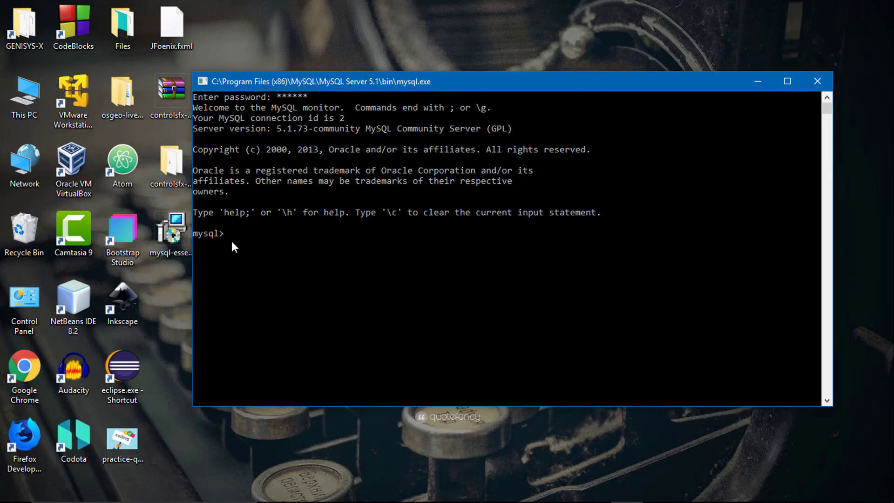
{"action": "left_click", "coordinate": [757, 82]}
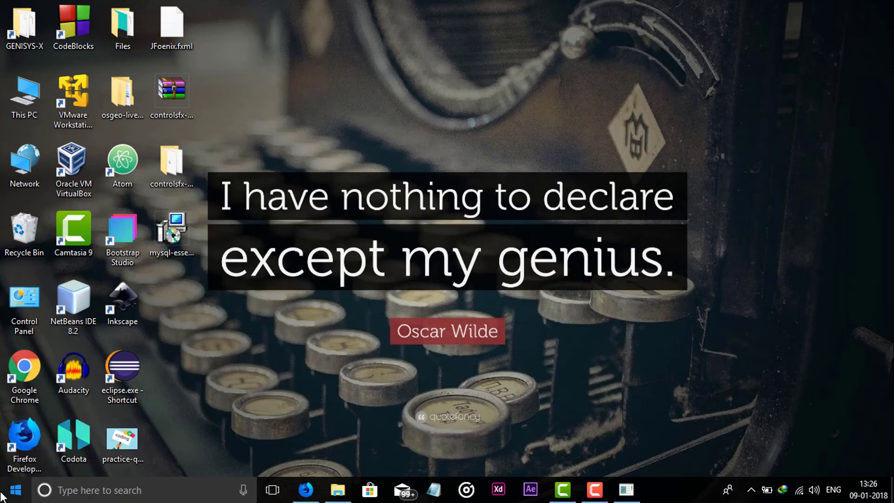
{"action": "left_click", "coordinate": [107, 498]}
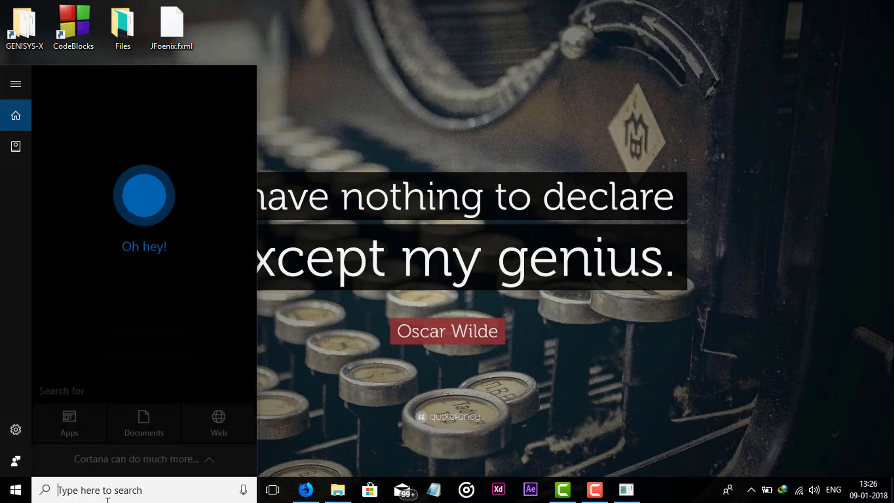
{"action": "type", "text": "my"}
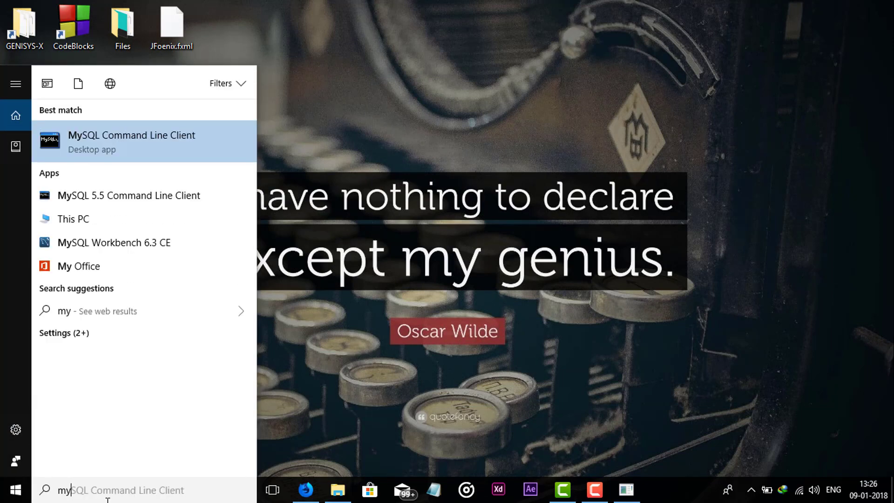
{"action": "type", "text": "sq"}
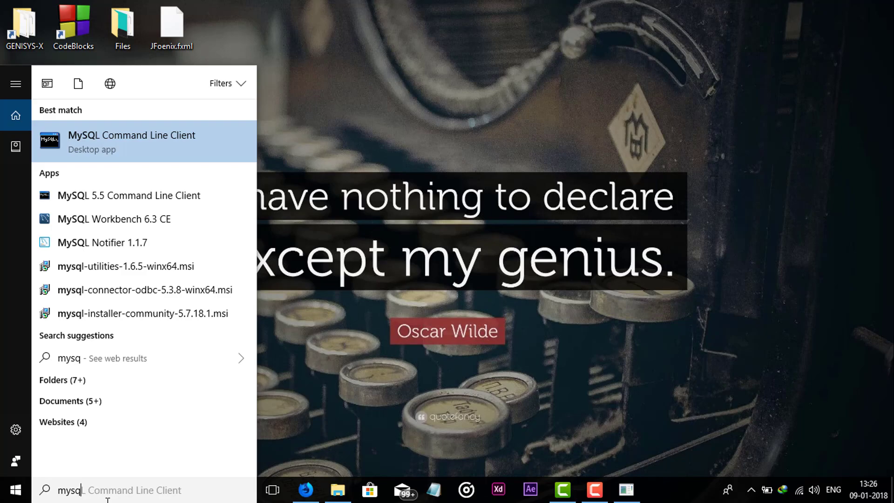
{"action": "key", "text": "Down"}
{"action": "key", "text": "Down"}
{"action": "key", "text": "Return"}
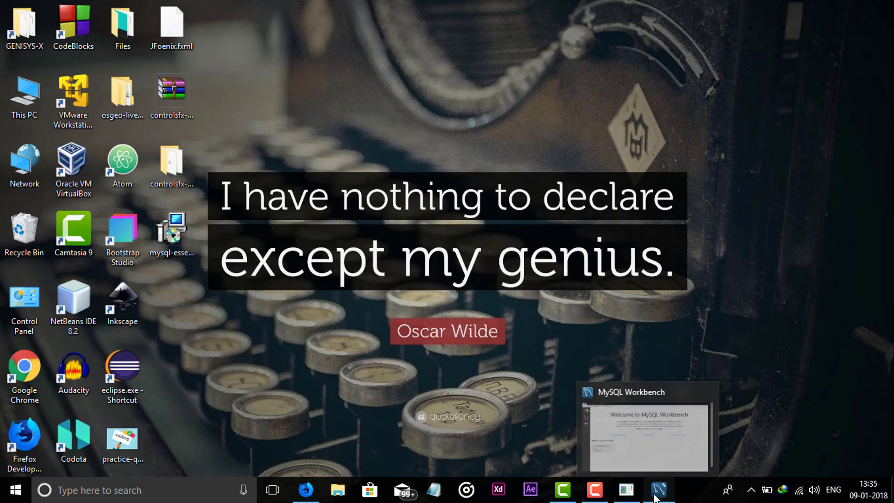
{"action": "left_click", "coordinate": [657, 494]}
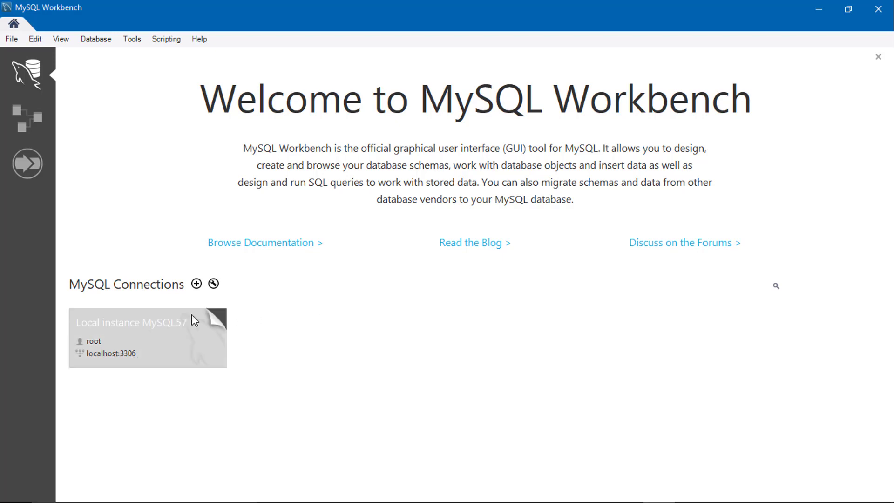
View the new connection setup, cancel it, and open the existing Local instance MySQL57 connection.
{"action": "left_click", "coordinate": [197, 284]}
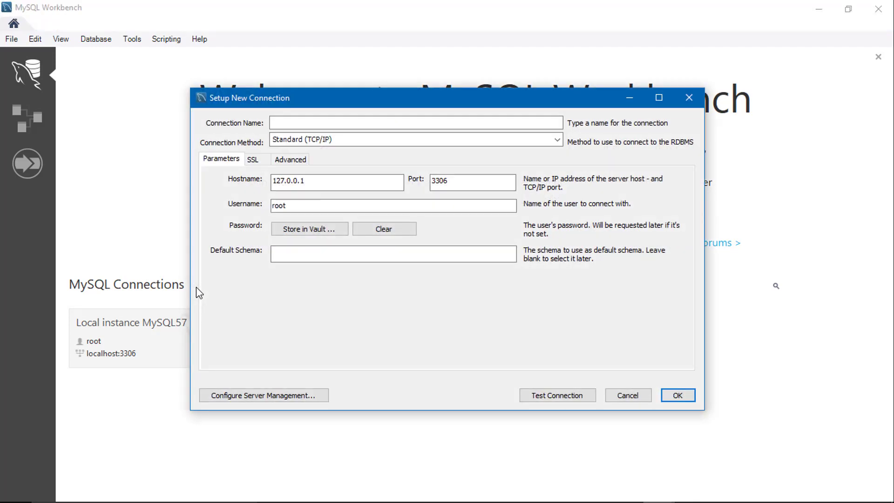
{"action": "left_click", "coordinate": [627, 395]}
{"action": "left_click", "coordinate": [183, 325]}
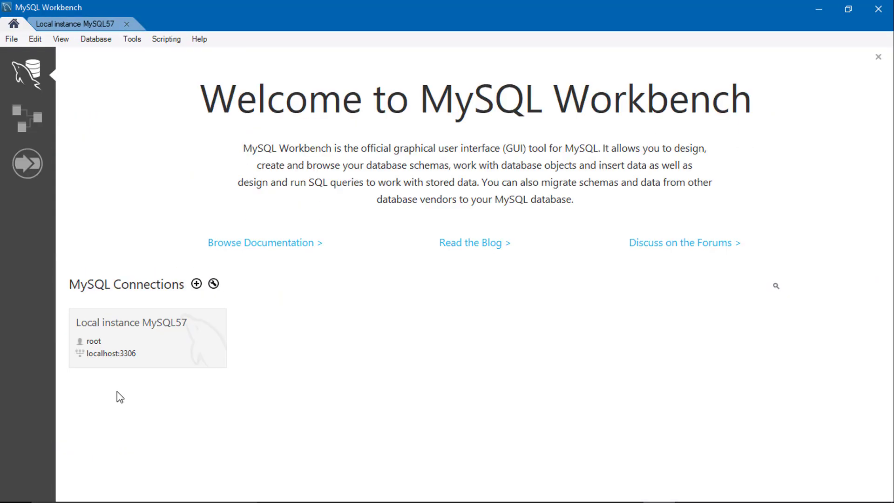
Duplicate the Local instance MySQL57 connection and set the copy's port to 3307.
{"action": "right_click", "coordinate": [135, 347]}
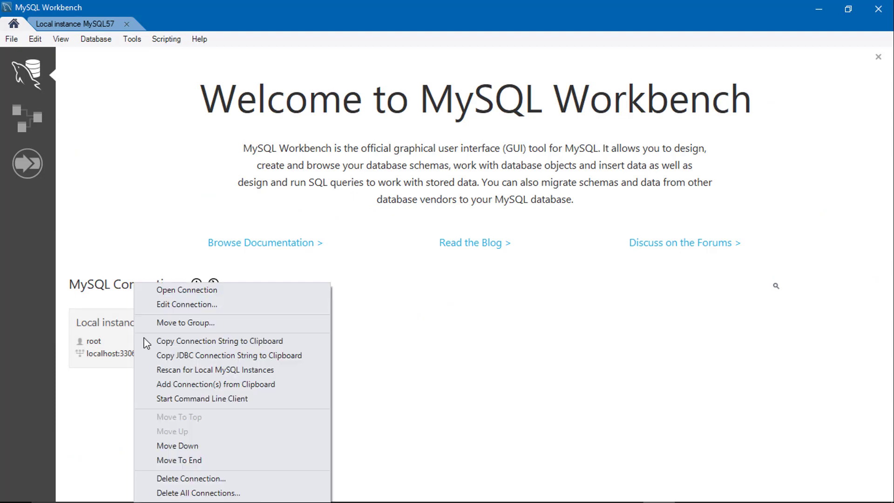
{"action": "left_click", "coordinate": [182, 303]}
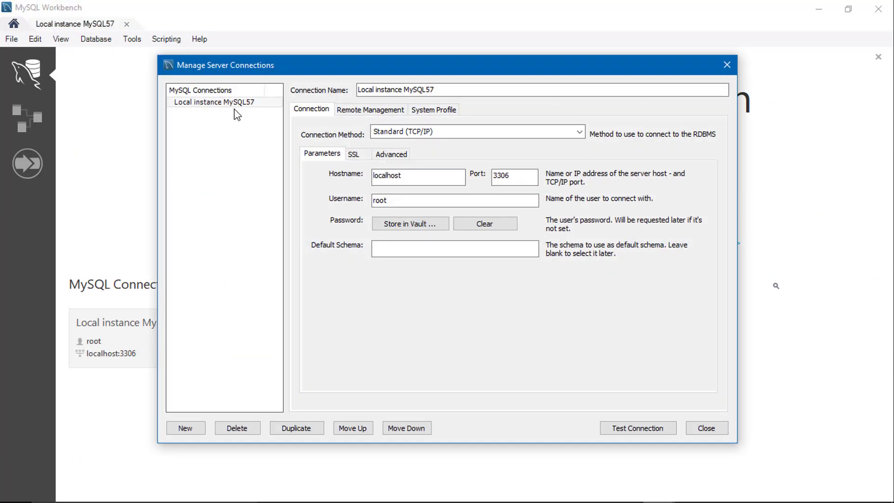
{"action": "left_click", "coordinate": [310, 429]}
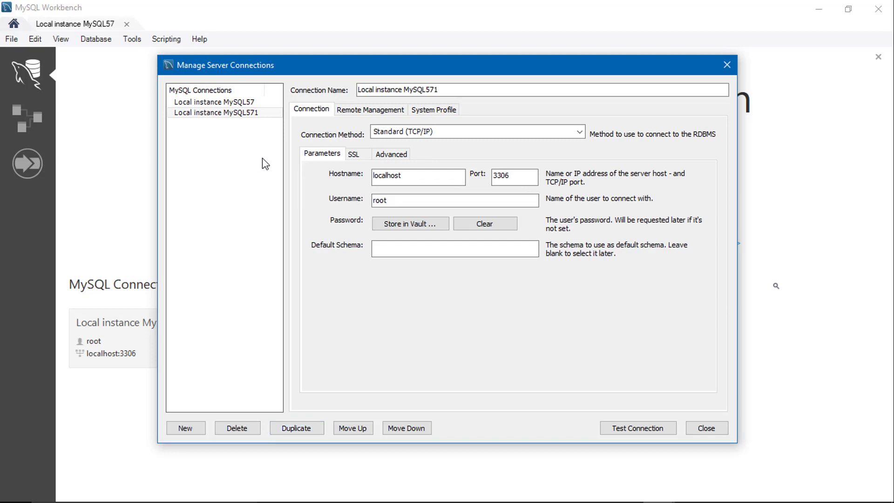
{"action": "left_click", "coordinate": [511, 176]}
Store the root user's password in the vault for the duplicated connection.
{"action": "left_click", "coordinate": [399, 232]}
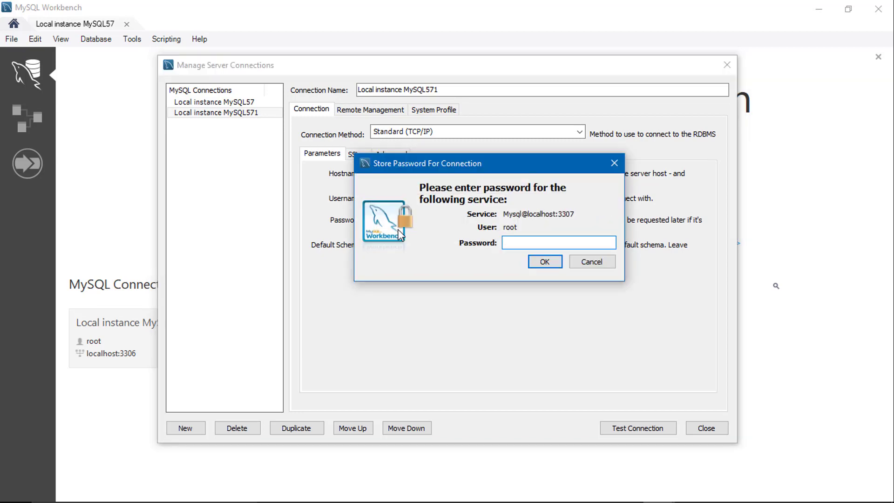
{"action": "type", "text": "******"}
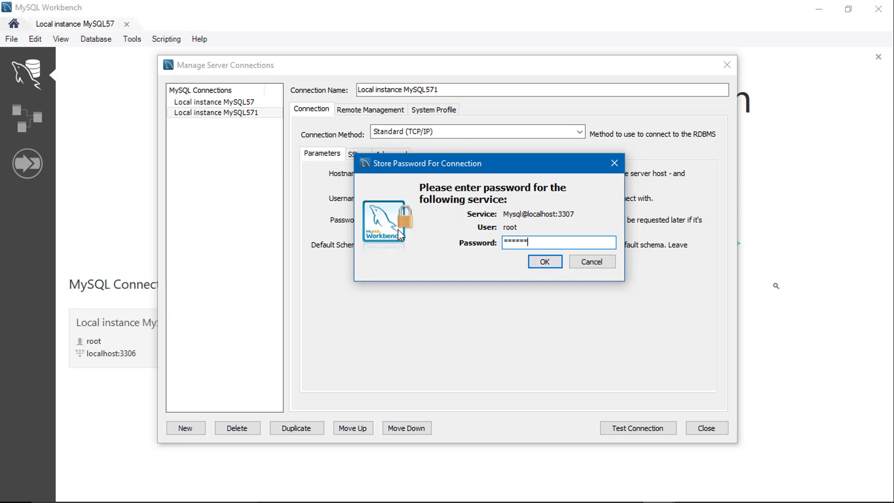
{"action": "left_click", "coordinate": [541, 262]}
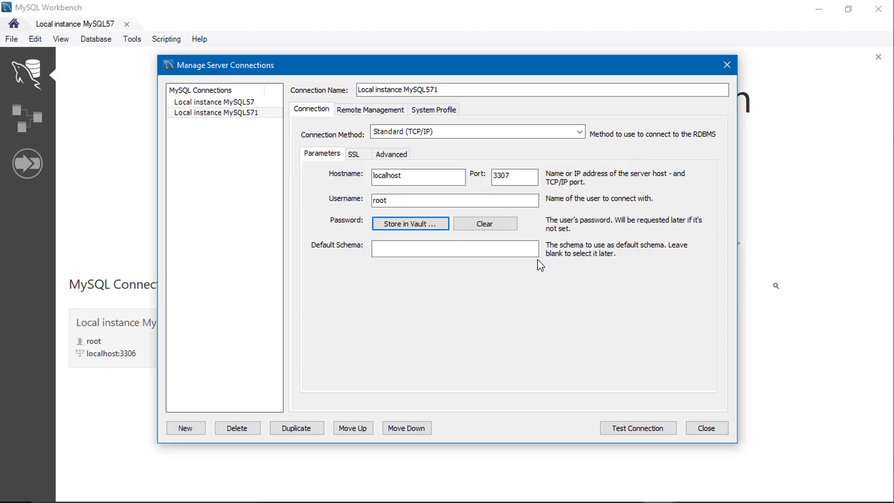
Test the duplicated connection on port 3307, close the connection manager and open Local instance MySQL571.
{"action": "left_click", "coordinate": [614, 432]}
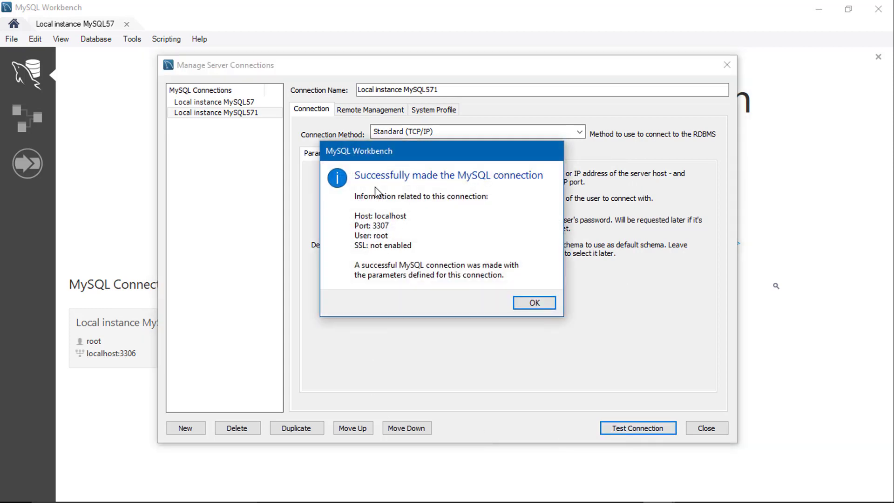
{"action": "left_click", "coordinate": [519, 304]}
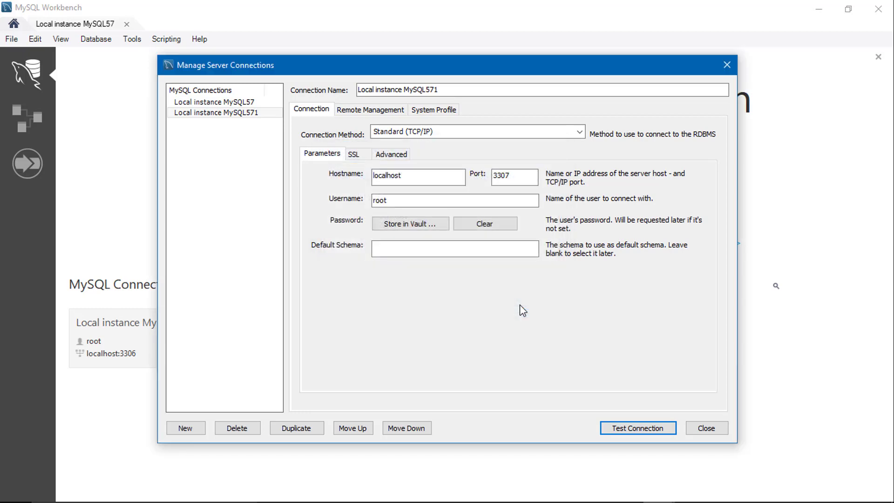
{"action": "left_click", "coordinate": [717, 433]}
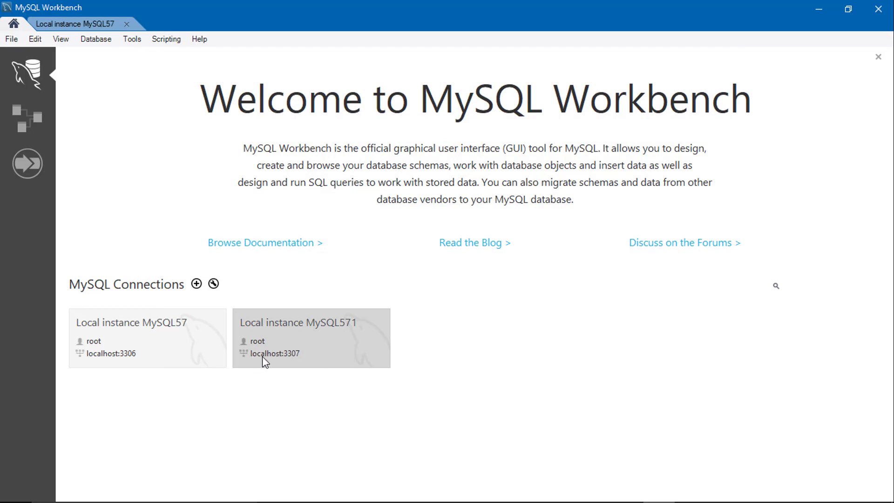
{"action": "left_click", "coordinate": [303, 361]}
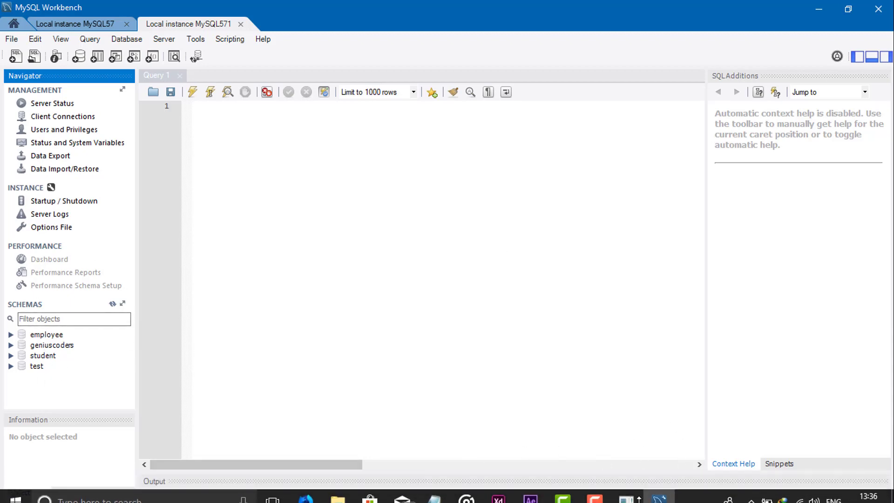
Switch to the MySQL command line client, list the databases with "show databases;" for comparison with the schemas, and minimize it.
{"action": "left_click", "coordinate": [629, 497]}
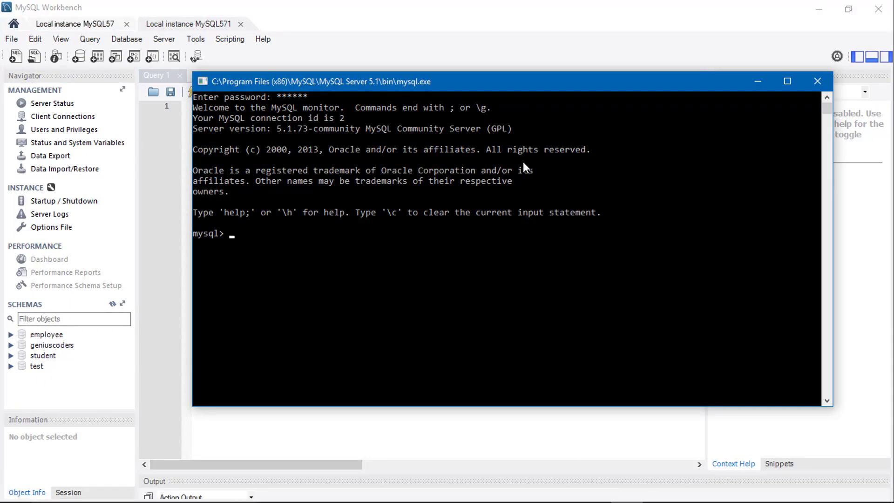
{"action": "type", "text": "show databases;"}
{"action": "key", "text": "Return"}
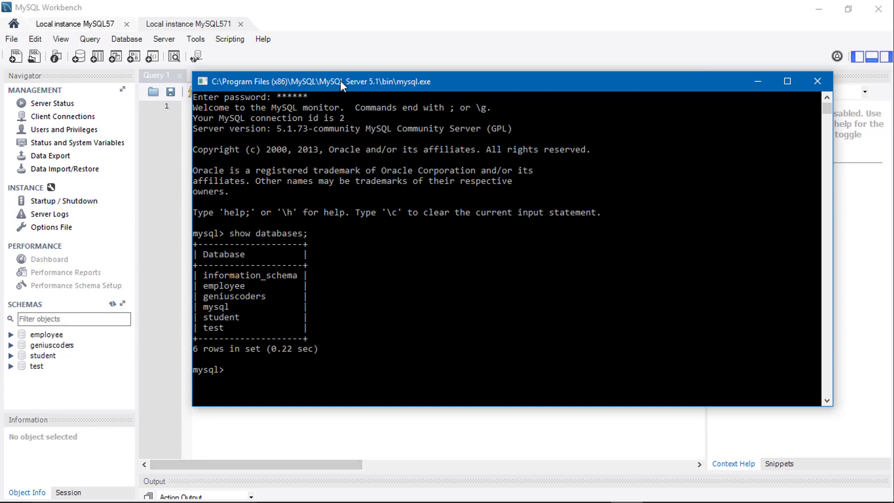
{"action": "left_click_drag", "start_coordinate": [340, 81], "coordinate": [376, 79]}
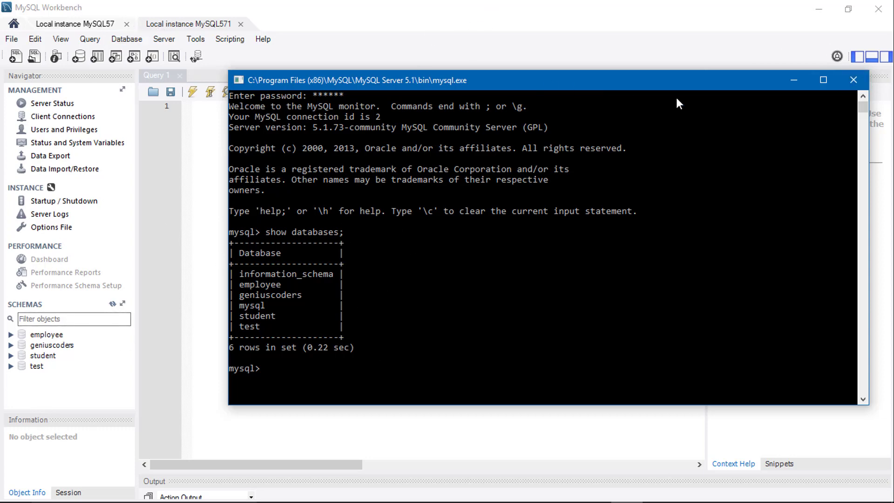
{"action": "left_click", "coordinate": [794, 80]}
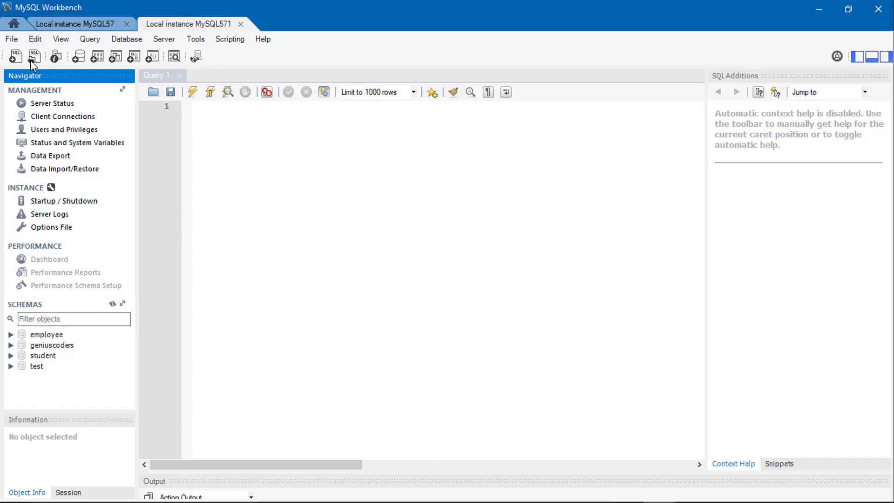
Expand the test schema and start creating a new table in it.
{"action": "left_click", "coordinate": [225, 134]}
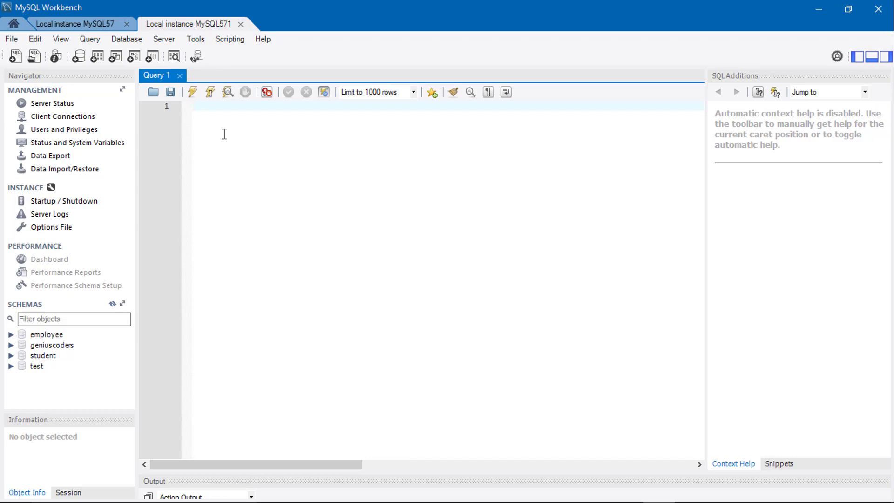
{"action": "left_click", "coordinate": [11, 366]}
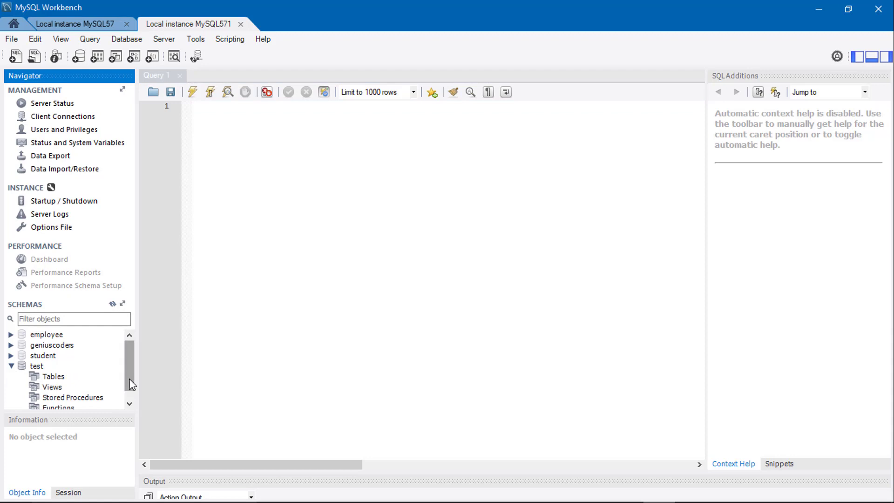
{"action": "left_click", "coordinate": [129, 403]}
{"action": "left_click", "coordinate": [38, 366]}
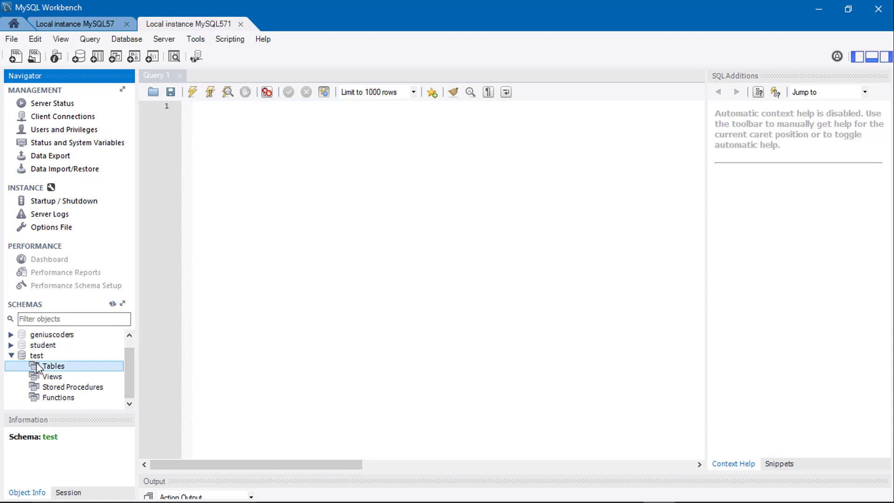
{"action": "right_click", "coordinate": [37, 367]}
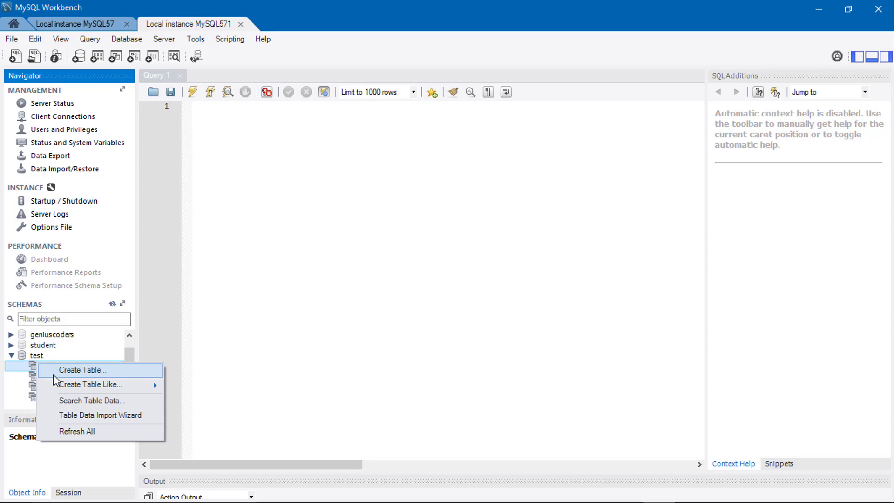
{"action": "mouse_move", "coordinate": [62, 386]}
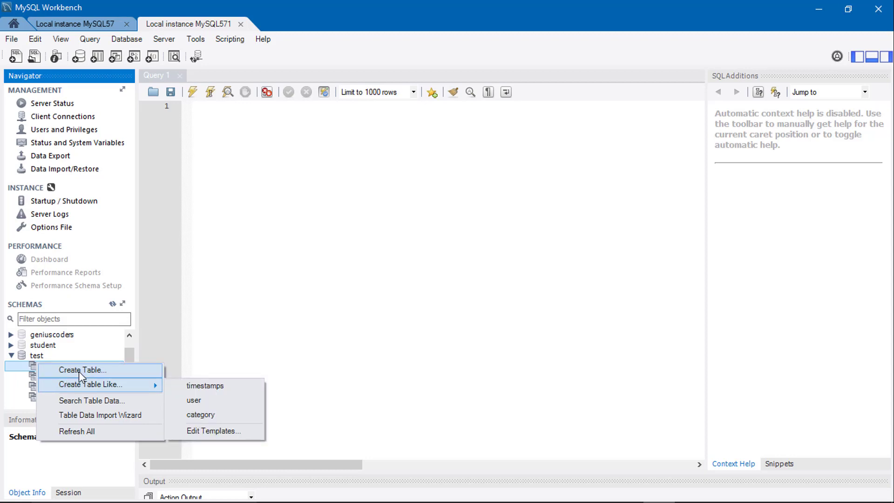
{"action": "left_click", "coordinate": [85, 371]}
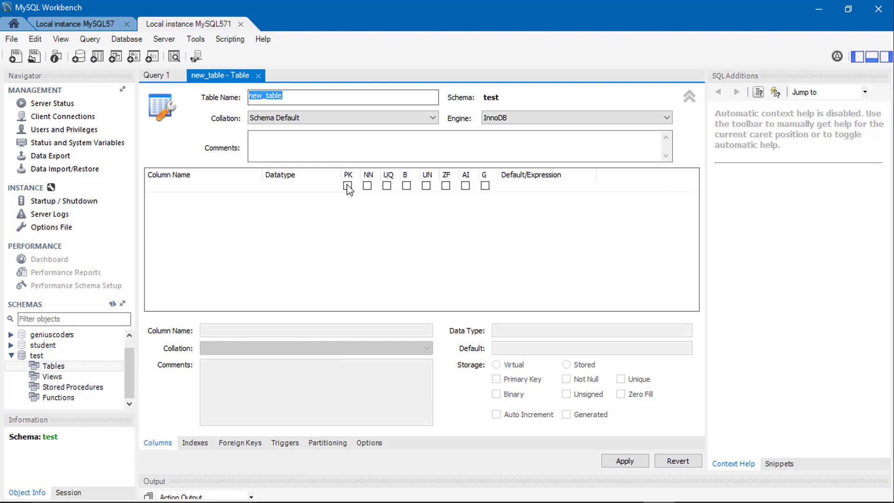
Add an INT primary key column named id to the new table and make it auto-increment.
{"action": "left_click", "coordinate": [347, 186]}
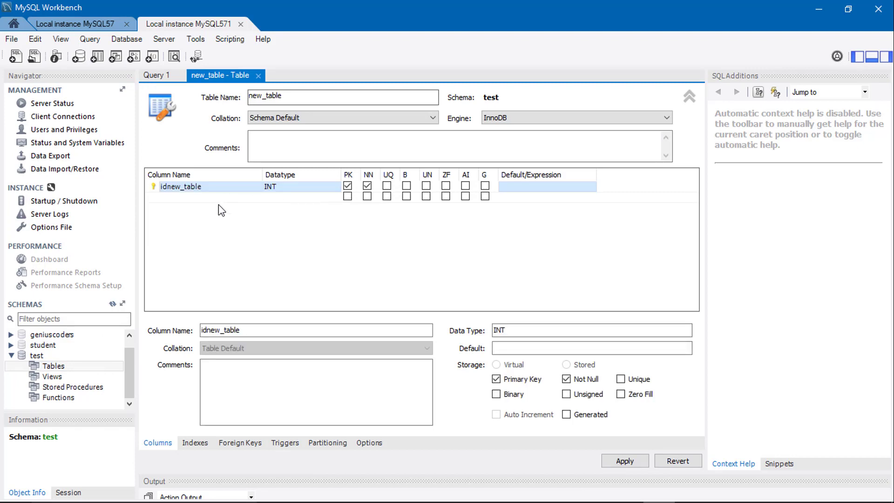
{"action": "left_click_drag", "start_coordinate": [241, 330], "coordinate": [189, 331]}
{"action": "type", "text": "id"}
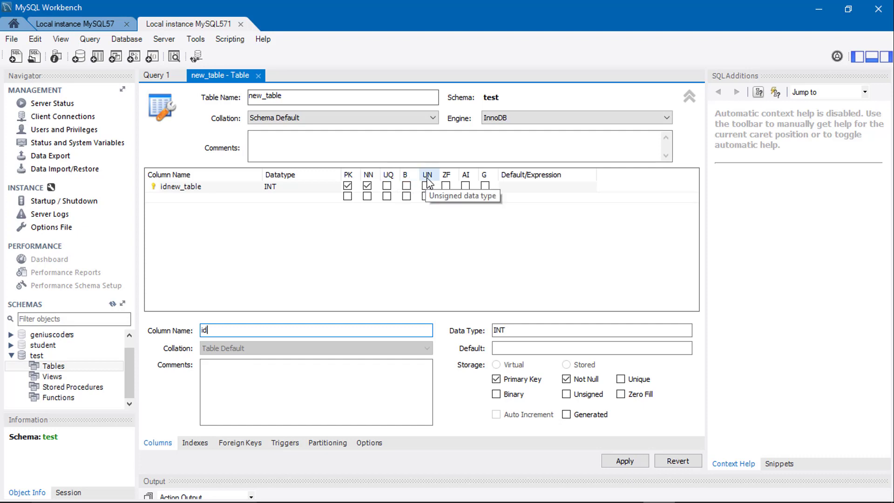
{"action": "left_click", "coordinate": [465, 185]}
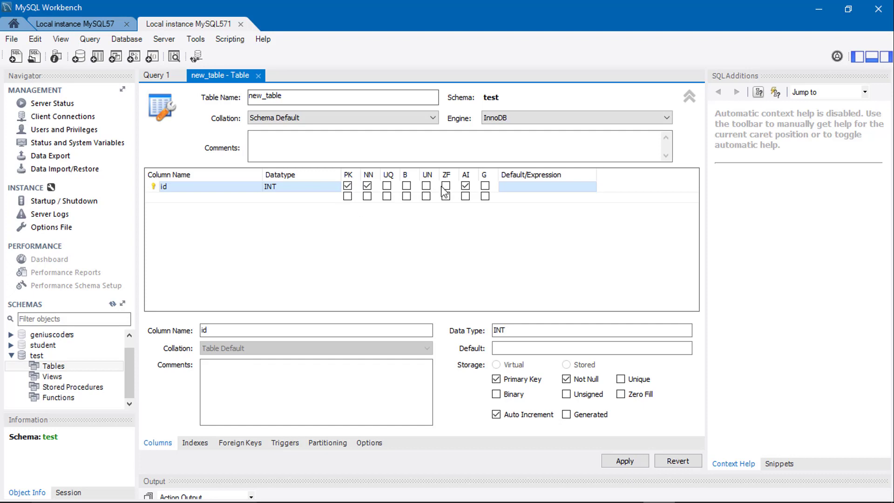
Add a VARCHAR(45) column named Name below the id column.
{"action": "left_click", "coordinate": [313, 198]}
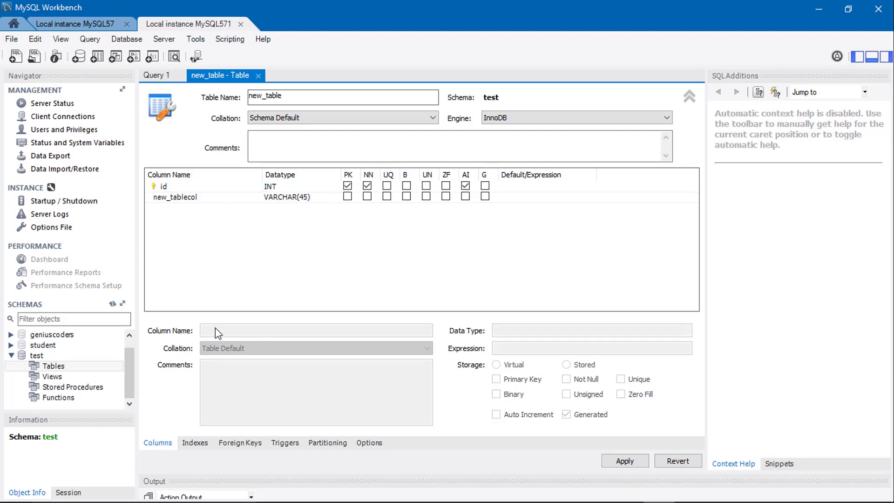
{"action": "left_click", "coordinate": [183, 200]}
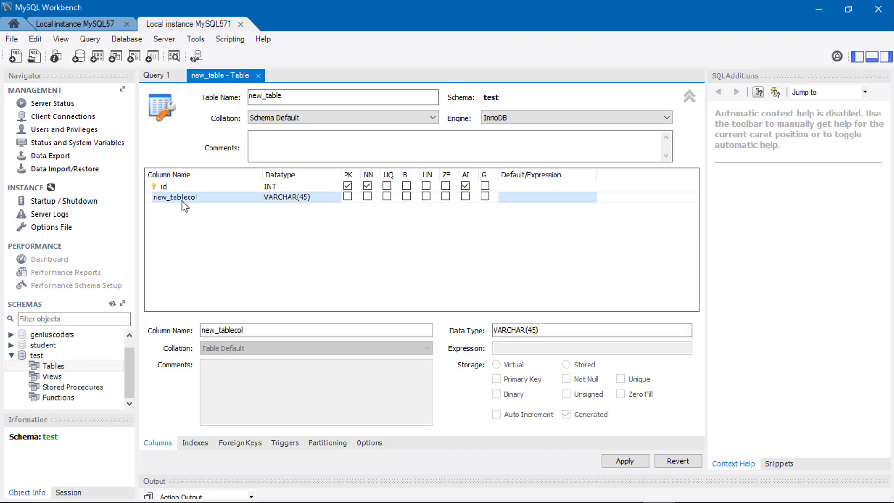
{"action": "left_click", "coordinate": [221, 330]}
{"action": "type", "text": "Name"}
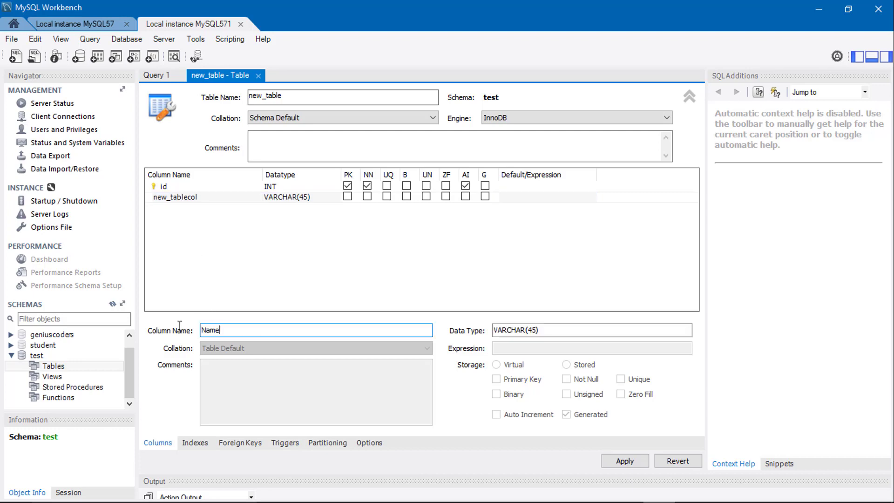
{"action": "left_click", "coordinate": [285, 208]}
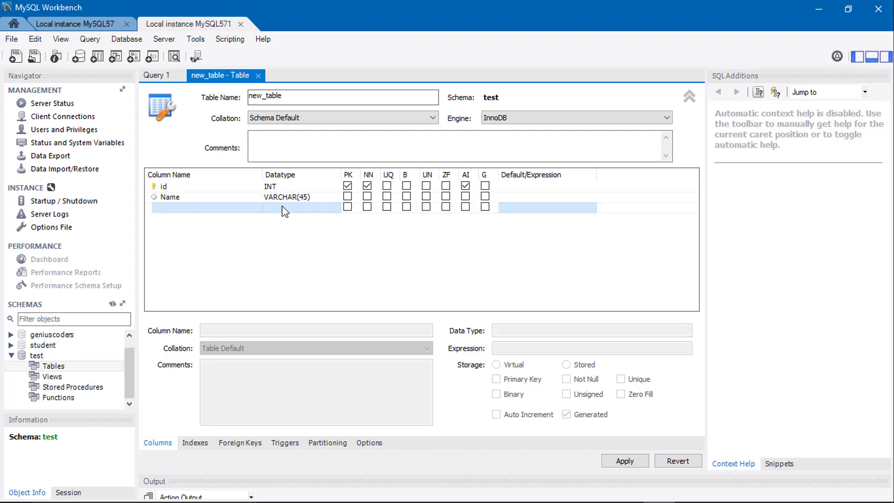
Add a VARCHAR(45) column named Result below the Name column.
{"action": "double_click", "coordinate": [165, 210]}
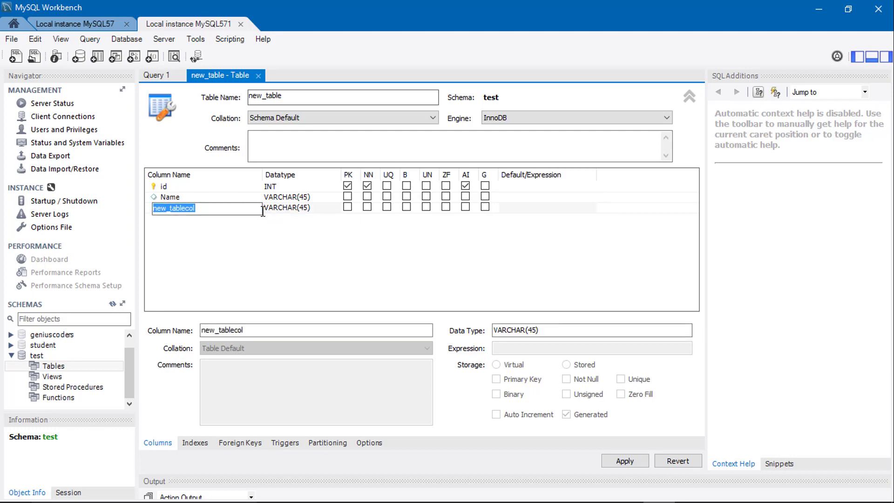
{"action": "left_click_drag", "start_coordinate": [261, 334], "coordinate": [151, 336]}
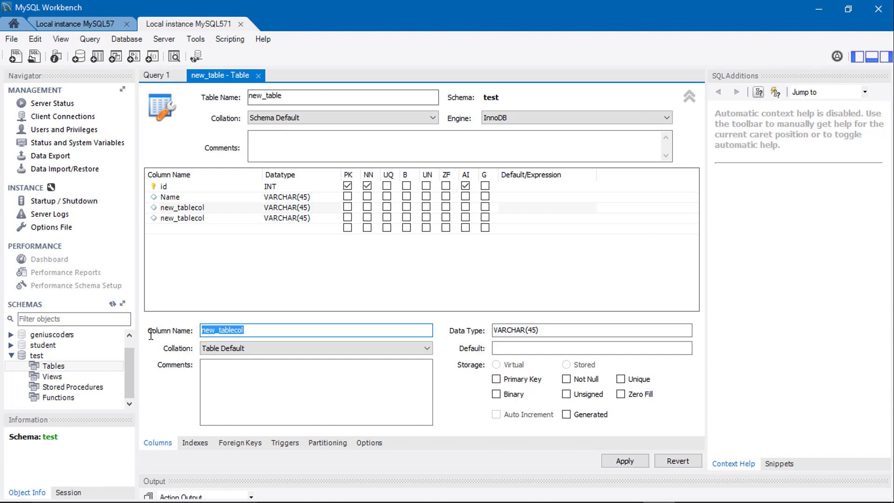
{"action": "type", "text": "Result"}
Rename the fourth column of the new table to Mobile.
{"action": "left_click", "coordinate": [196, 217]}
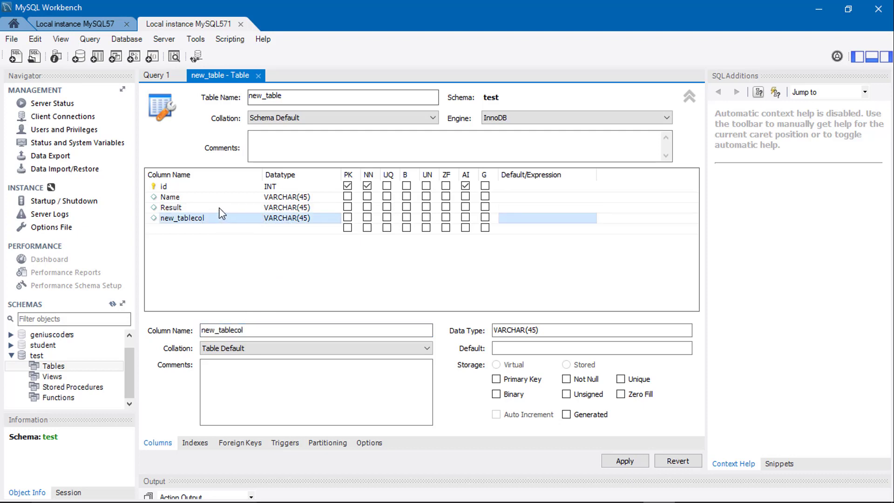
{"action": "left_click_drag", "start_coordinate": [253, 333], "coordinate": [156, 324]}
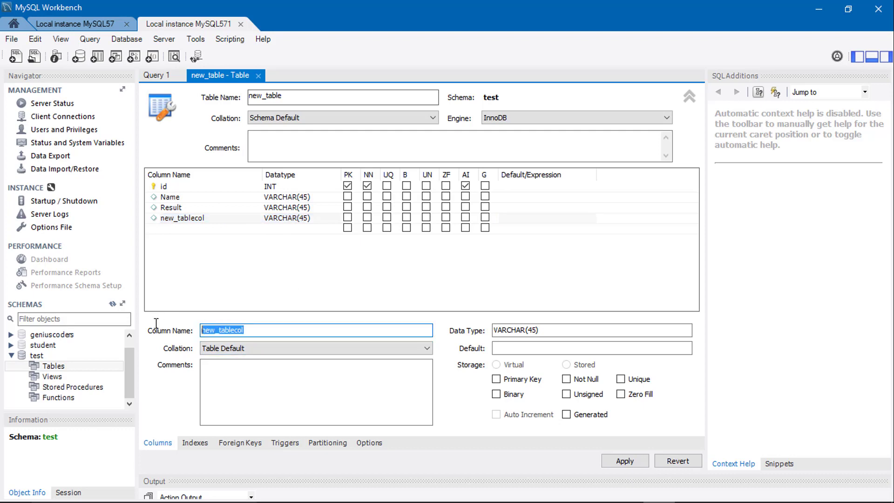
{"action": "type", "text": "Mobile"}
{"action": "left_click", "coordinate": [224, 221]}
{"action": "left_click", "coordinate": [247, 220]}
{"action": "key", "text": "Return"}
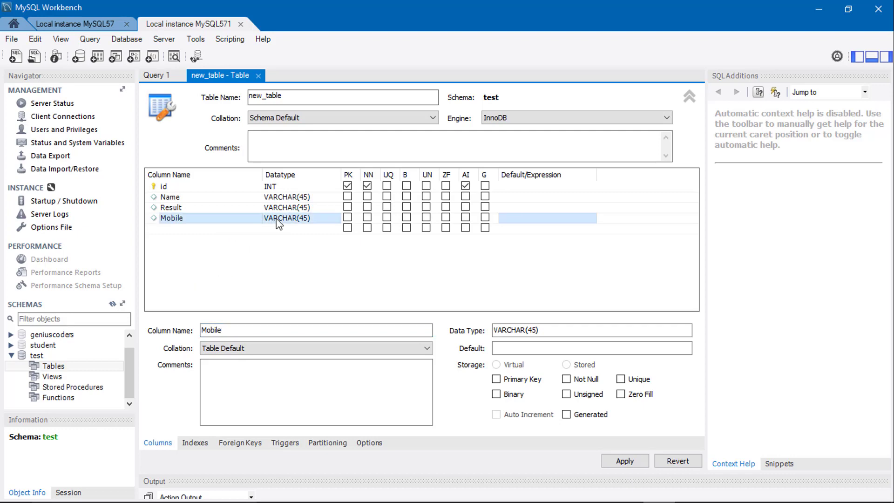
Set the data type of the Mobile column in the new table to INT.
{"action": "left_click", "coordinate": [278, 224]}
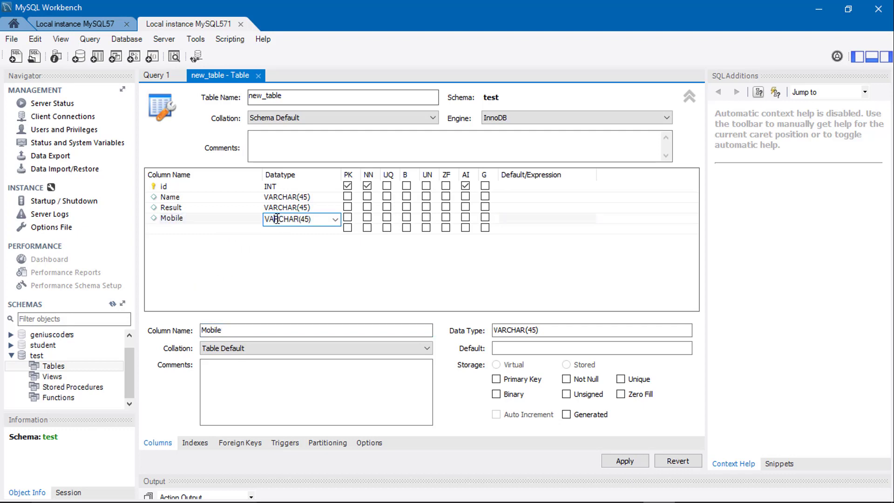
{"action": "left_click", "coordinate": [338, 220]}
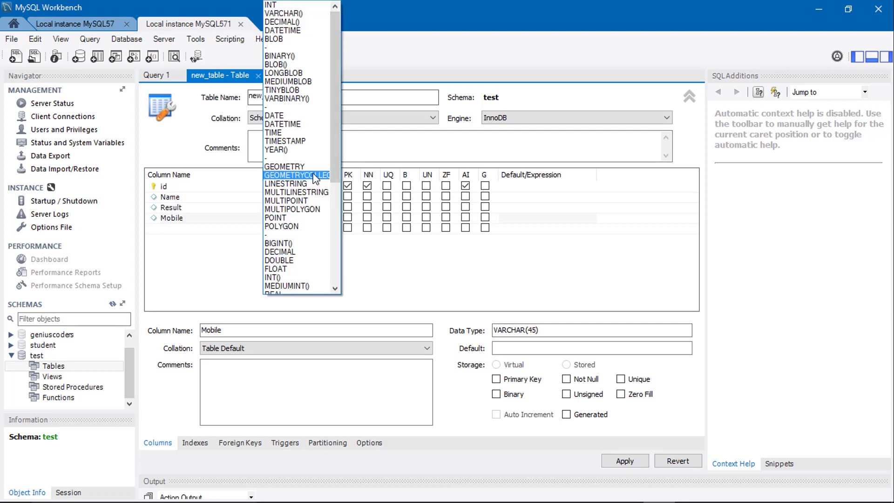
{"action": "left_click", "coordinate": [247, 191]}
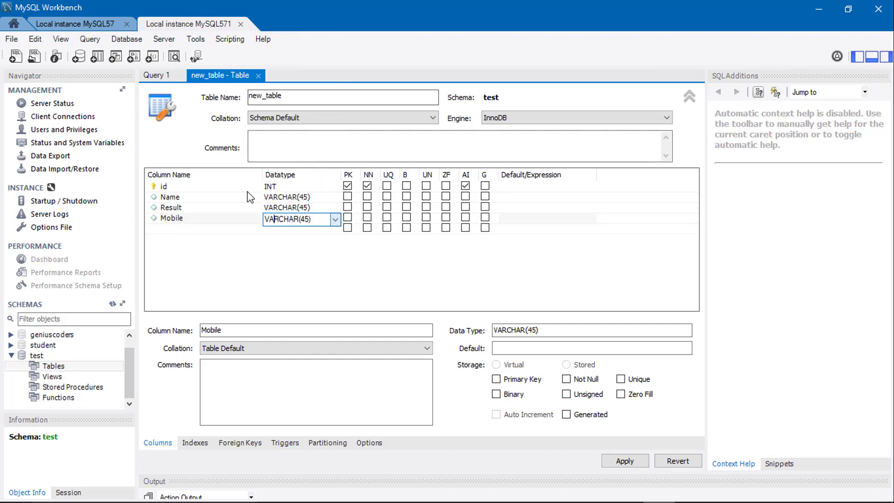
{"action": "left_click", "coordinate": [335, 219]}
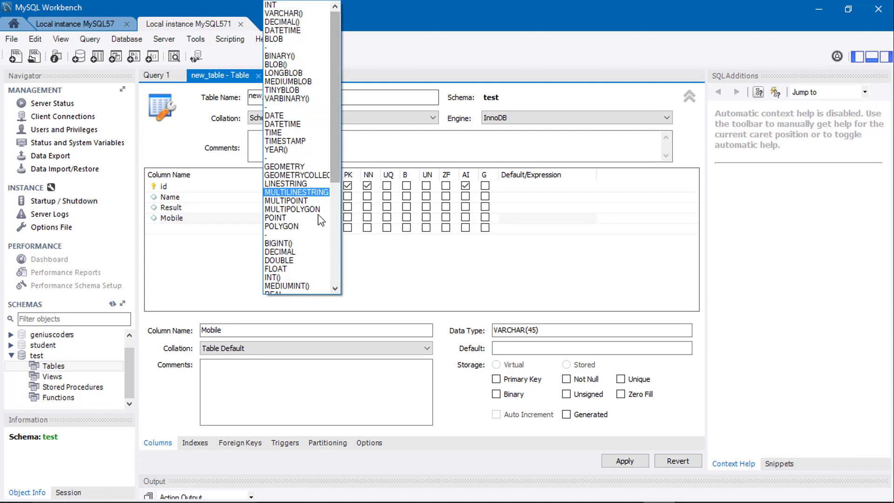
{"action": "left_click", "coordinate": [290, 5]}
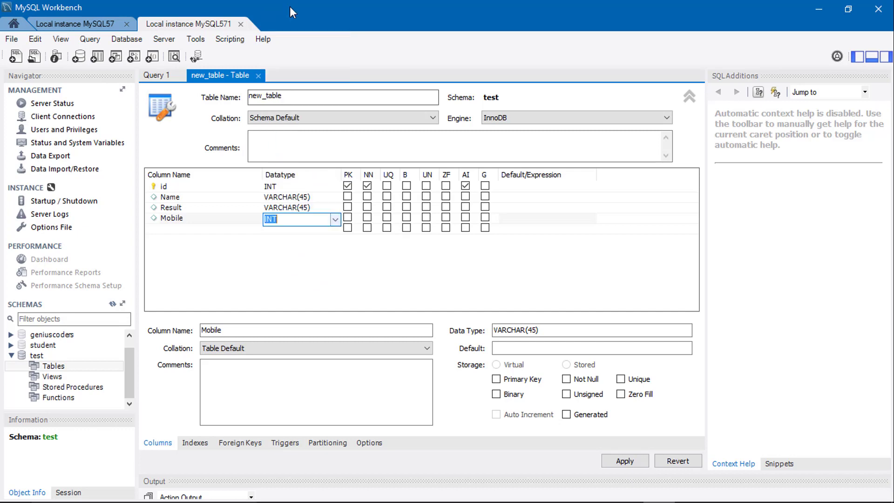
{"action": "left_click", "coordinate": [291, 245]}
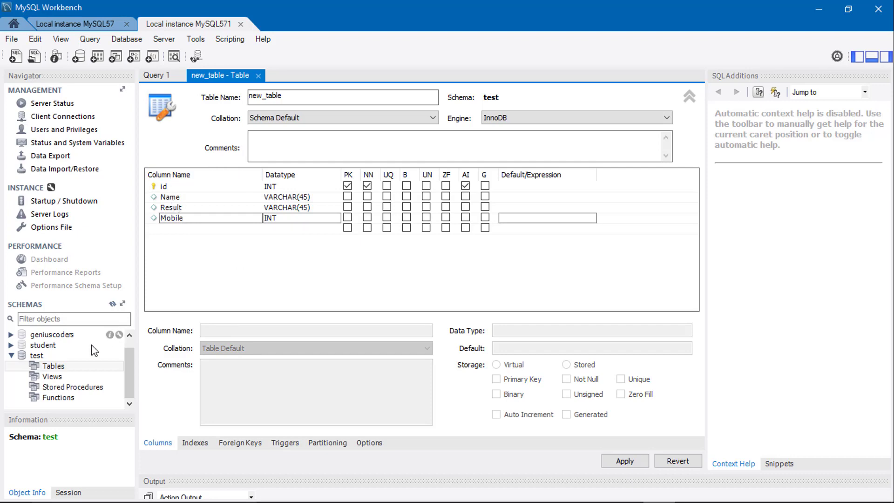
{"action": "left_click", "coordinate": [67, 379]}
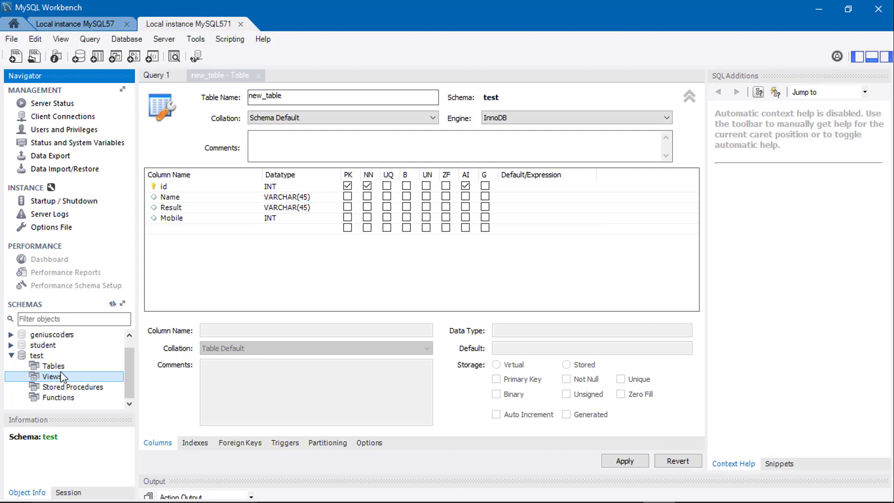
{"action": "right_click", "coordinate": [54, 366]}
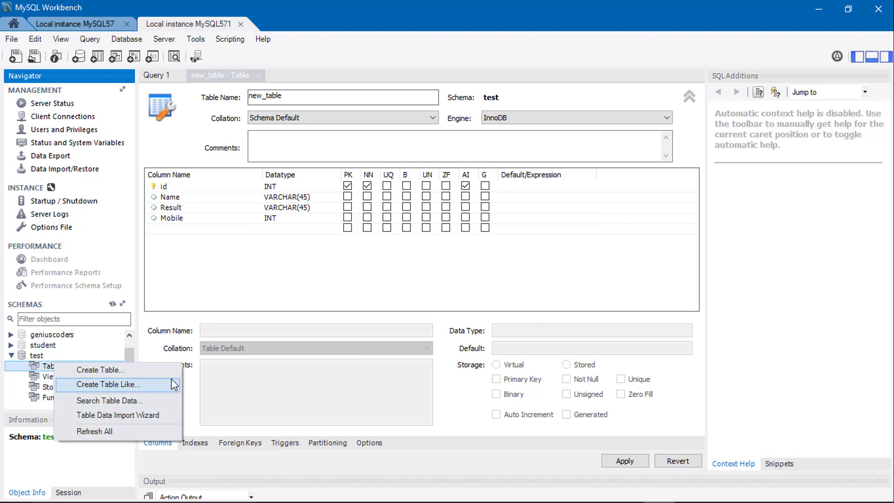
{"action": "left_click", "coordinate": [42, 357]}
{"action": "right_click", "coordinate": [43, 358]}
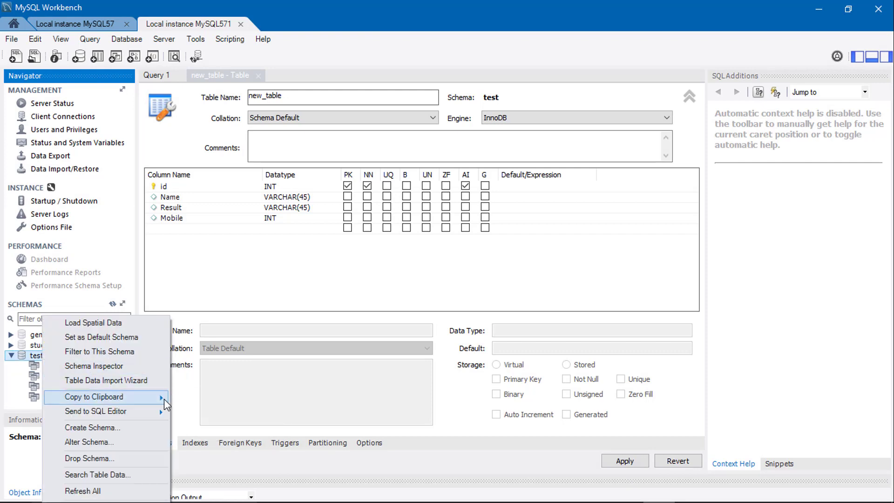
{"action": "mouse_move", "coordinate": [160, 410]}
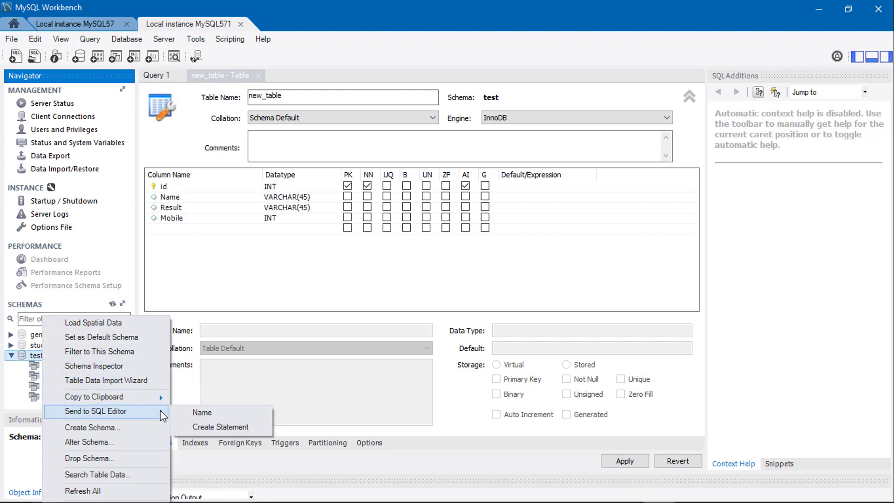
{"action": "left_click", "coordinate": [4, 393]}
{"action": "left_click", "coordinate": [60, 378]}
{"action": "right_click", "coordinate": [59, 379]}
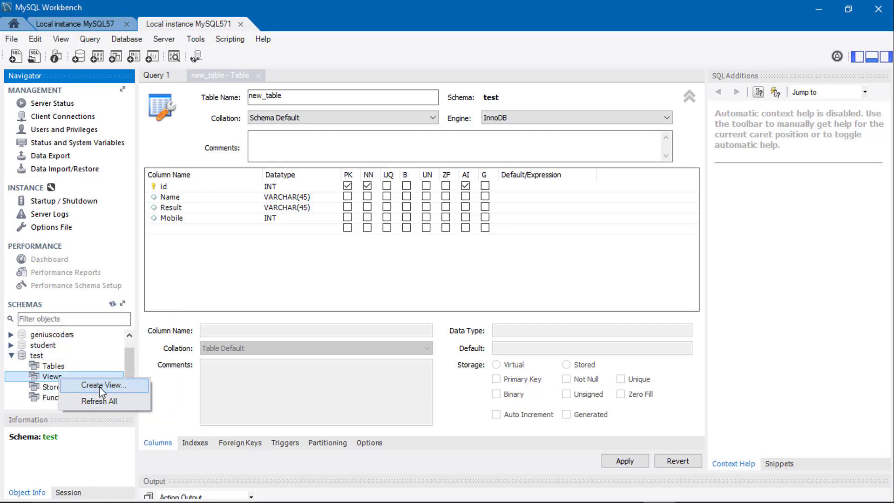
{"action": "left_click", "coordinate": [2, 423]}
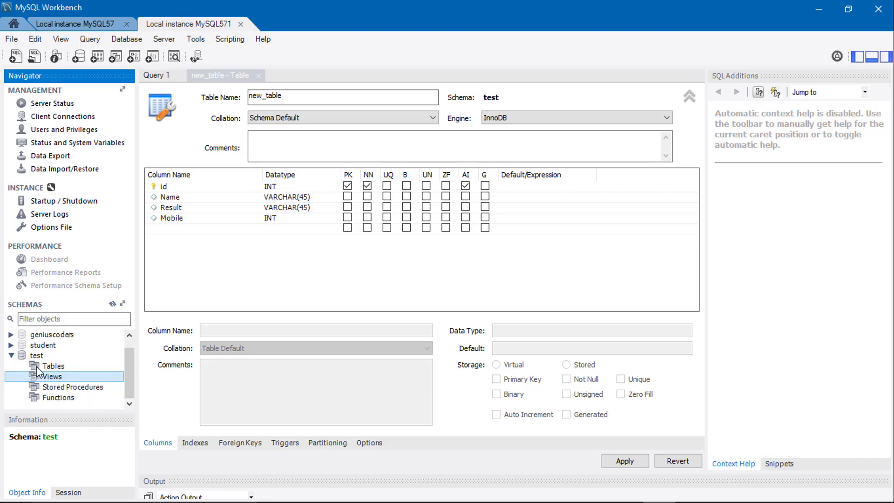
View the rows of the student table in the geniuscoders schema, limited to 1000, and close the result.
{"action": "left_click", "coordinate": [11, 355]}
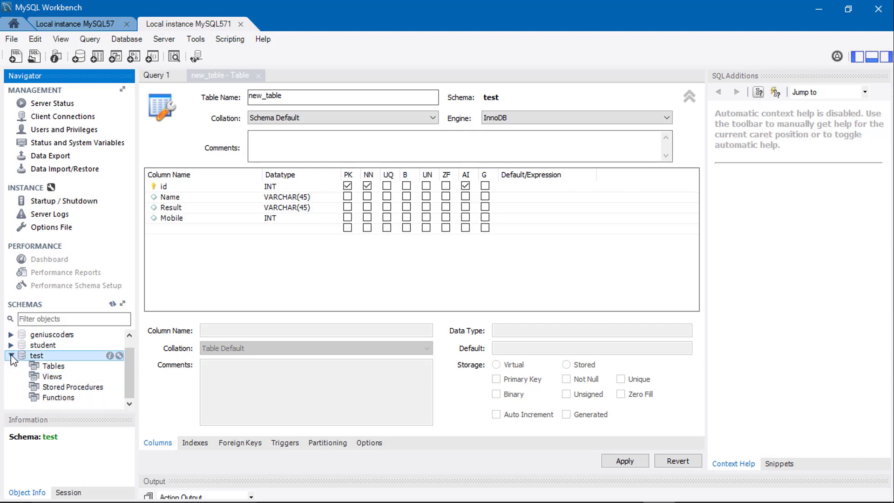
{"action": "left_click", "coordinate": [10, 345]}
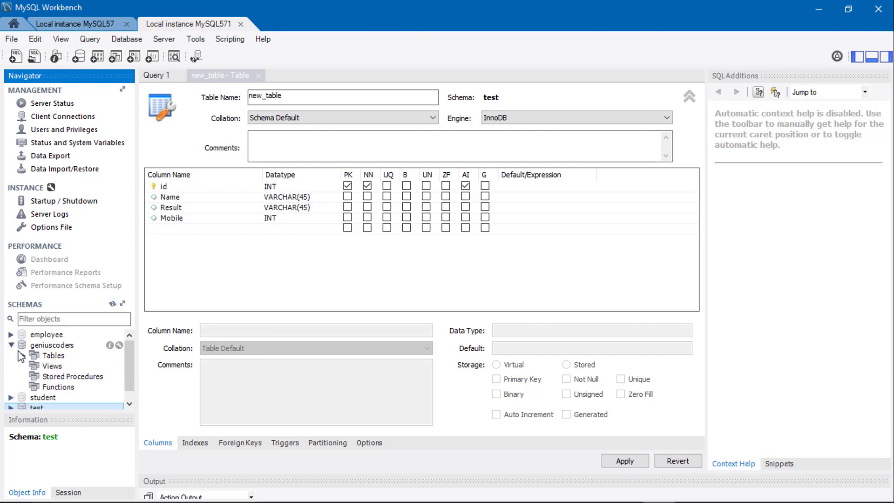
{"action": "left_click", "coordinate": [23, 355]}
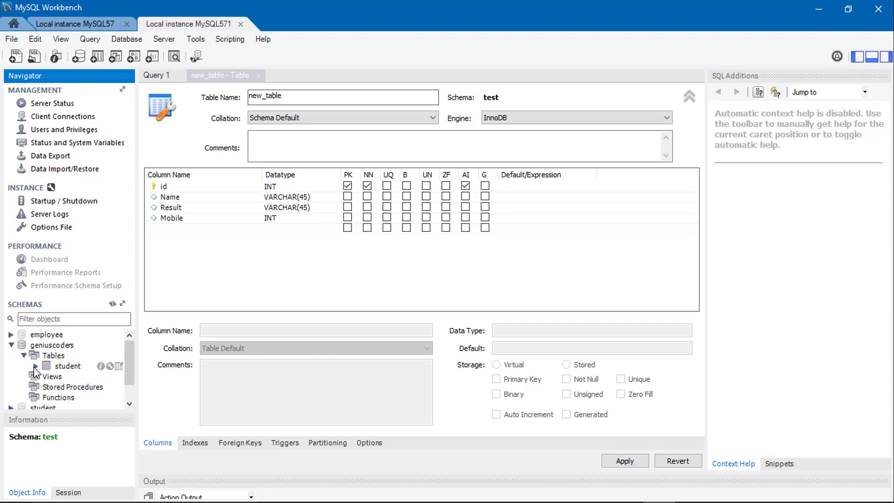
{"action": "left_click", "coordinate": [35, 367]}
{"action": "left_click", "coordinate": [46, 368]}
{"action": "right_click", "coordinate": [45, 368]}
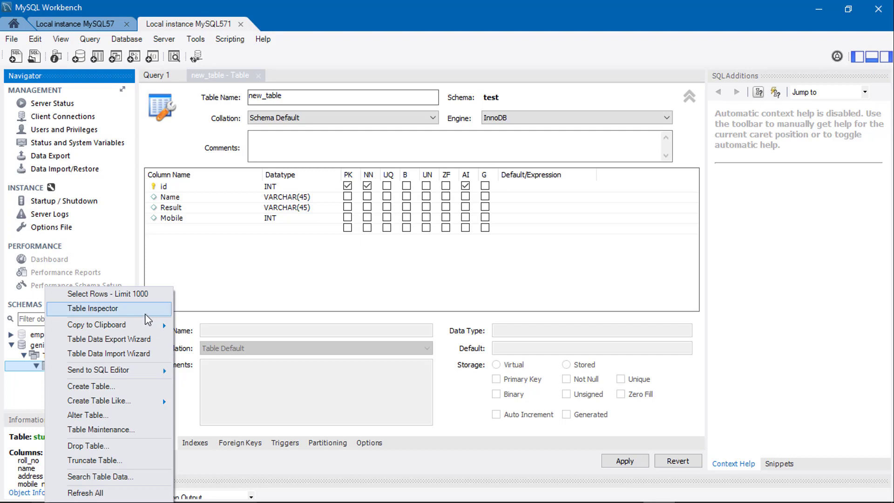
{"action": "left_click", "coordinate": [143, 295]}
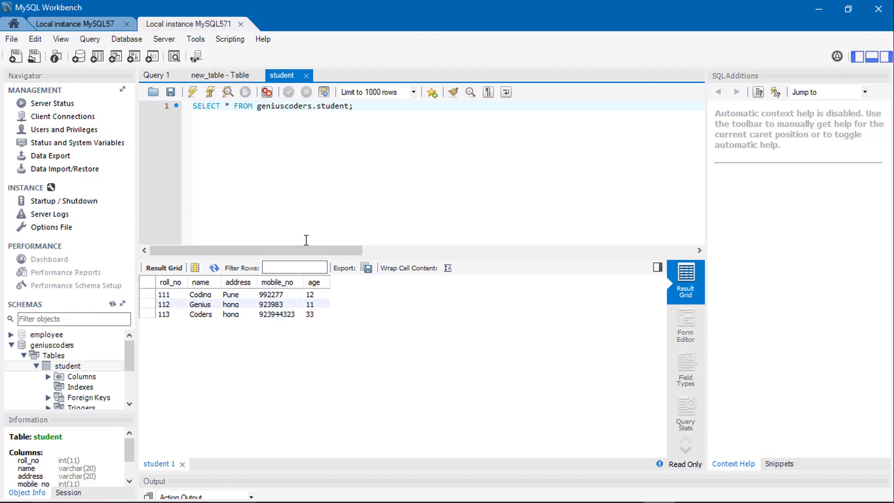
{"action": "left_click", "coordinate": [306, 75]}
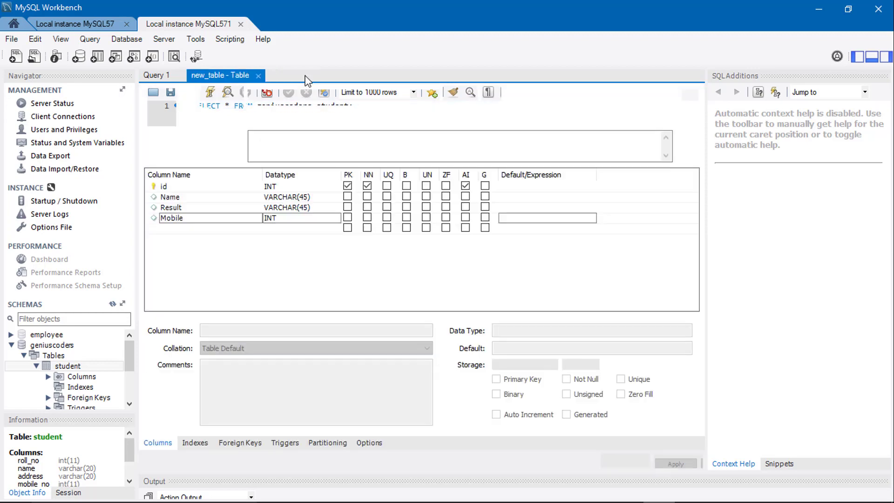
{"action": "left_click", "coordinate": [11, 346]}
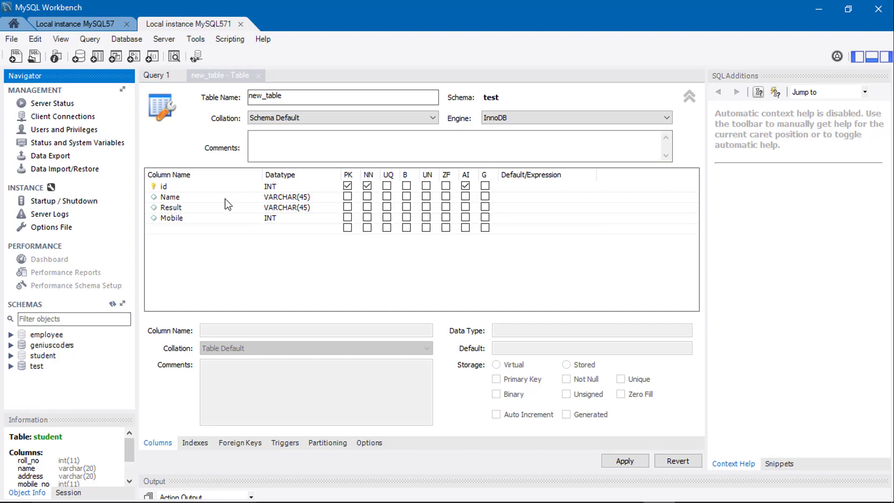
Create a new schema named Course with the Server Default collation and apply its SQL script to the database.
{"action": "left_click", "coordinate": [80, 60]}
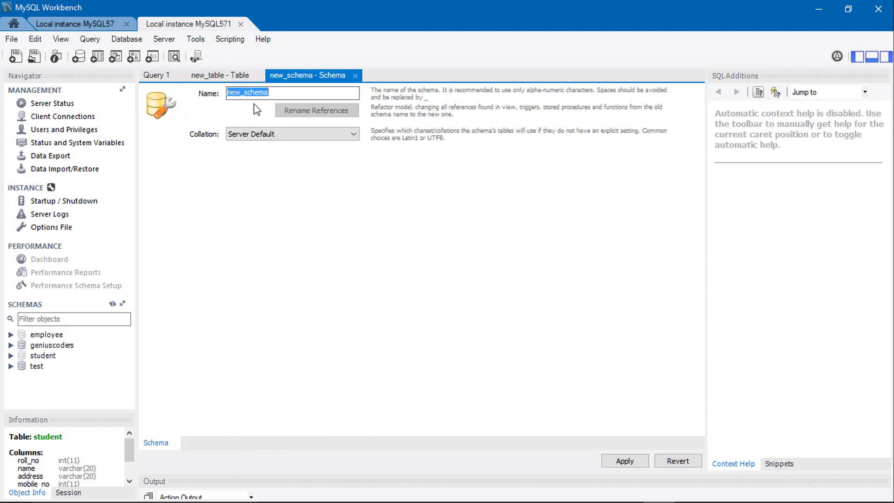
{"action": "type", "text": "Course"}
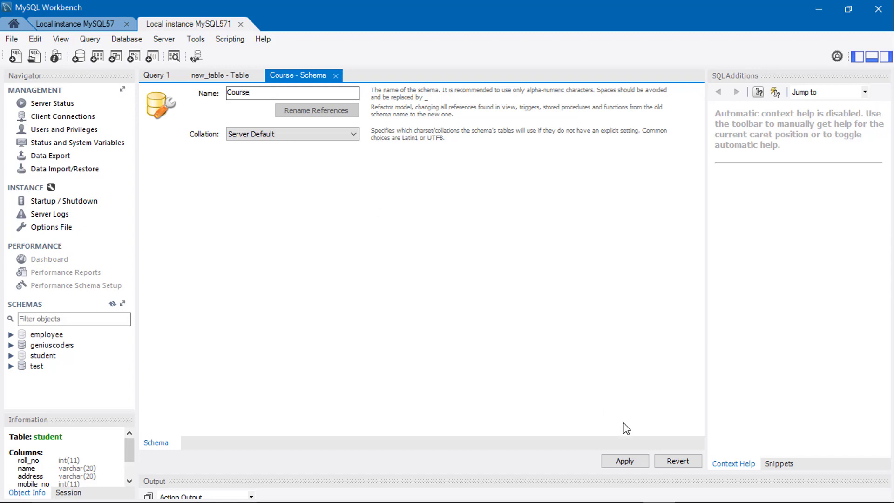
{"action": "left_click", "coordinate": [621, 464]}
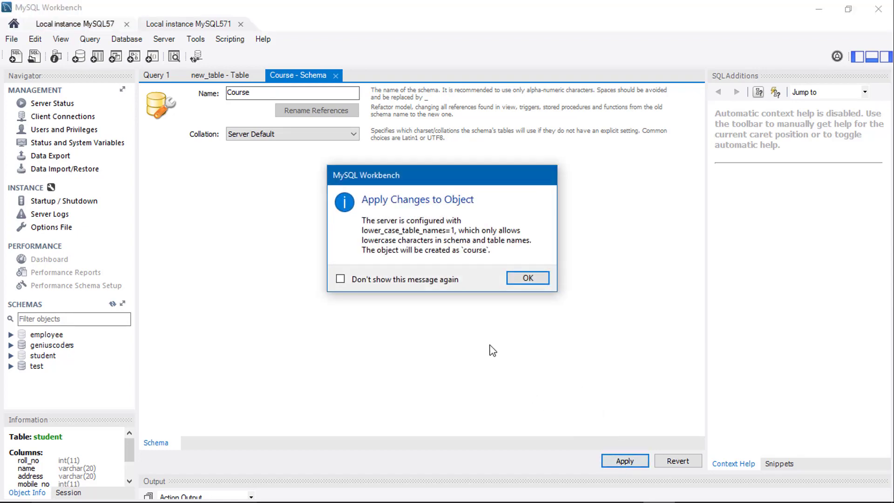
{"action": "left_click", "coordinate": [527, 279]}
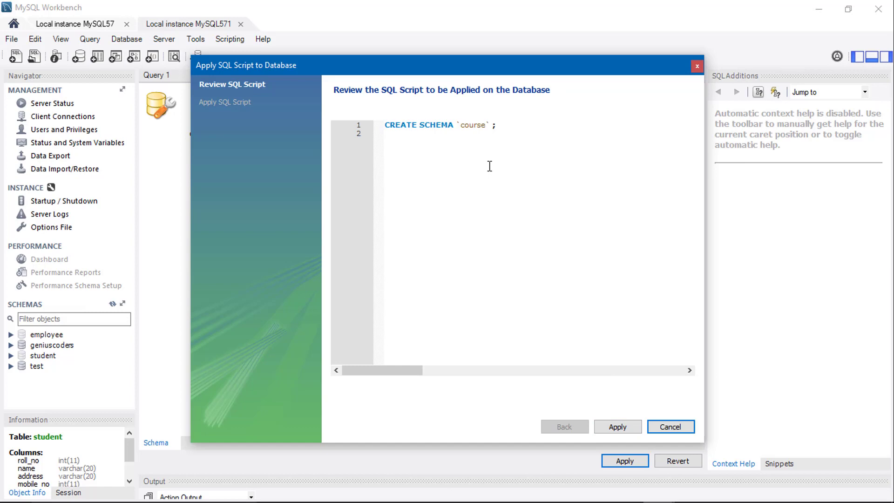
{"action": "left_click", "coordinate": [608, 426]}
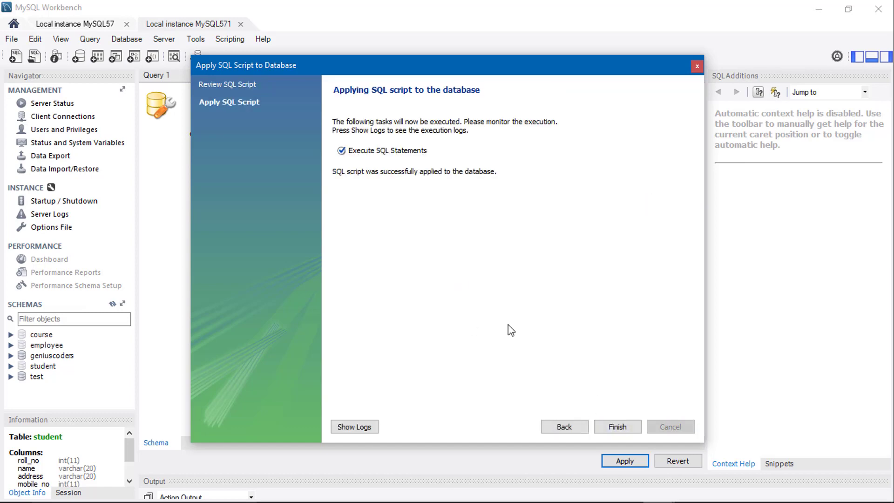
{"action": "left_click", "coordinate": [618, 427]}
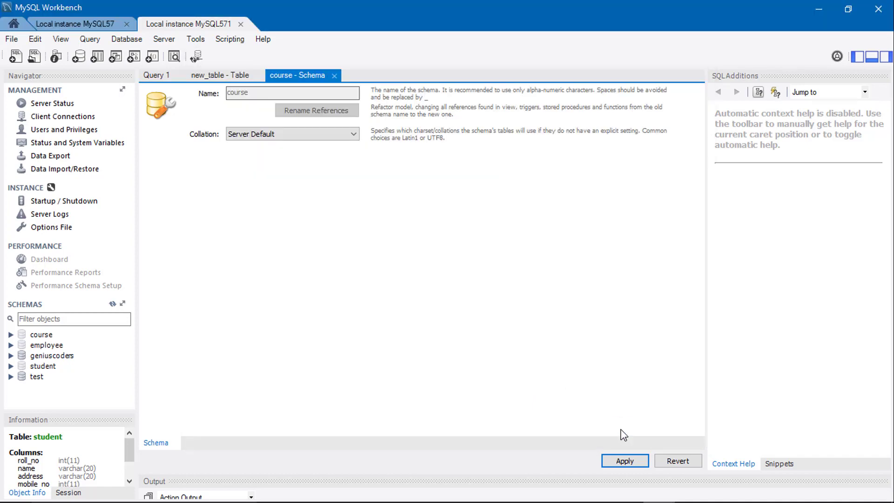
Examine the object folders of the course schema and the actions available for its tables, and collapse the schema.
{"action": "left_click", "coordinate": [11, 334]}
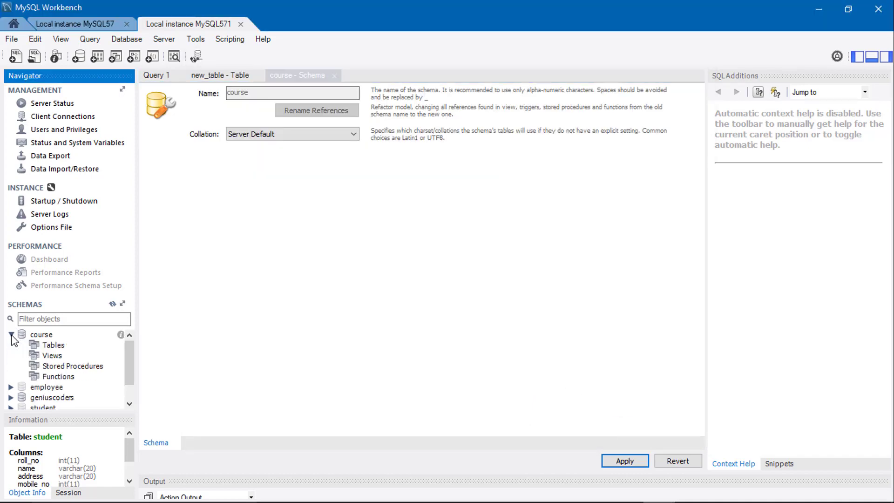
{"action": "left_click", "coordinate": [35, 347]}
{"action": "right_click", "coordinate": [34, 349]}
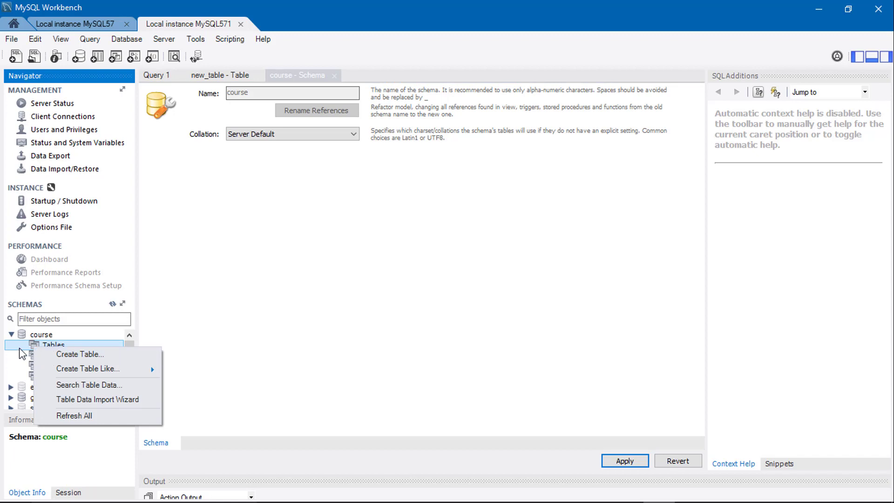
{"action": "left_click", "coordinate": [12, 337]}
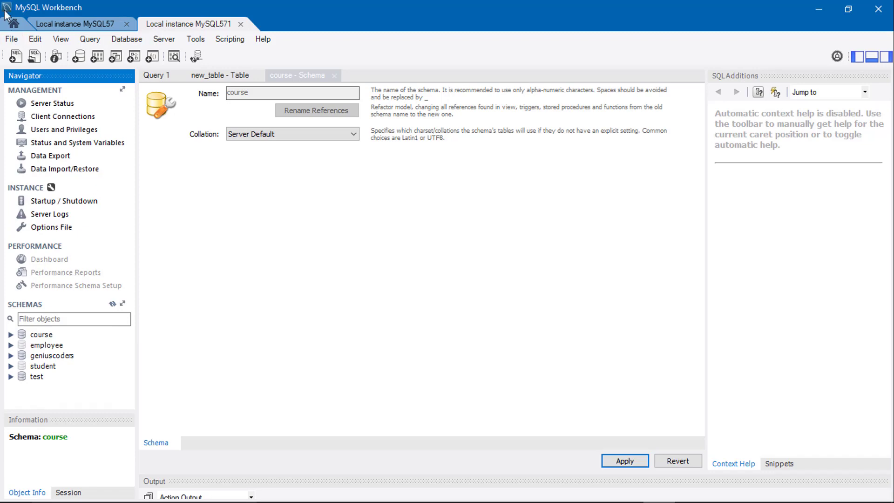
View the Migration Wizard overview and the models list on the home screen, and exit MySQL Workbench.
{"action": "left_click", "coordinate": [15, 26]}
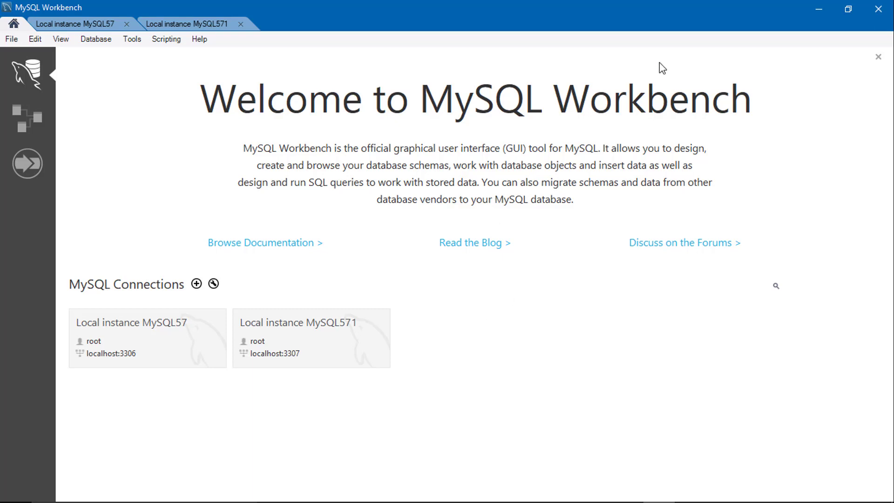
{"action": "left_click", "coordinate": [38, 108]}
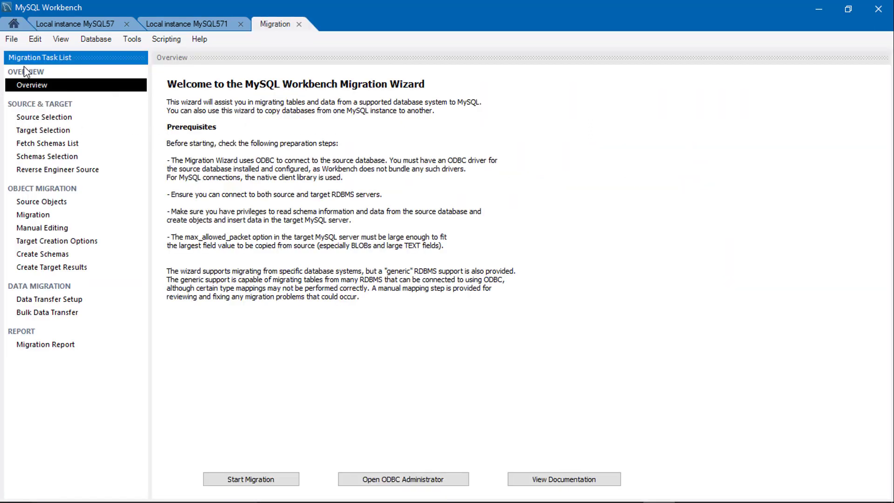
{"action": "left_click", "coordinate": [299, 24]}
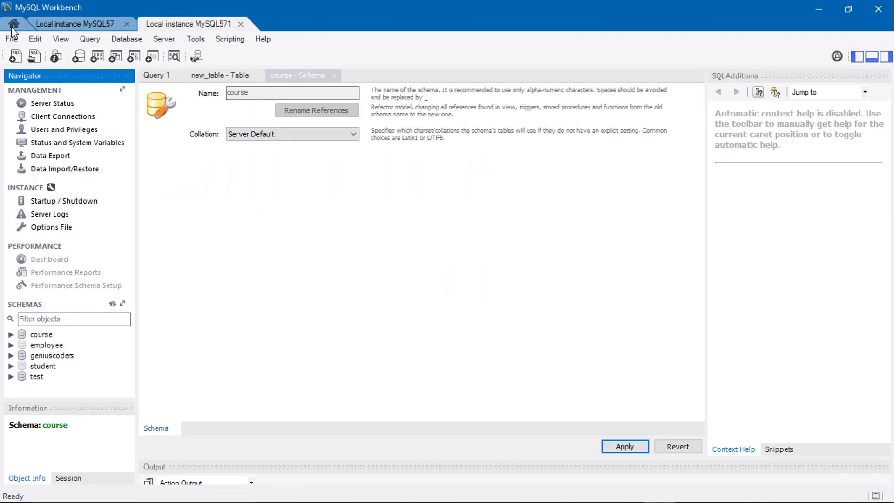
{"action": "left_click", "coordinate": [14, 24]}
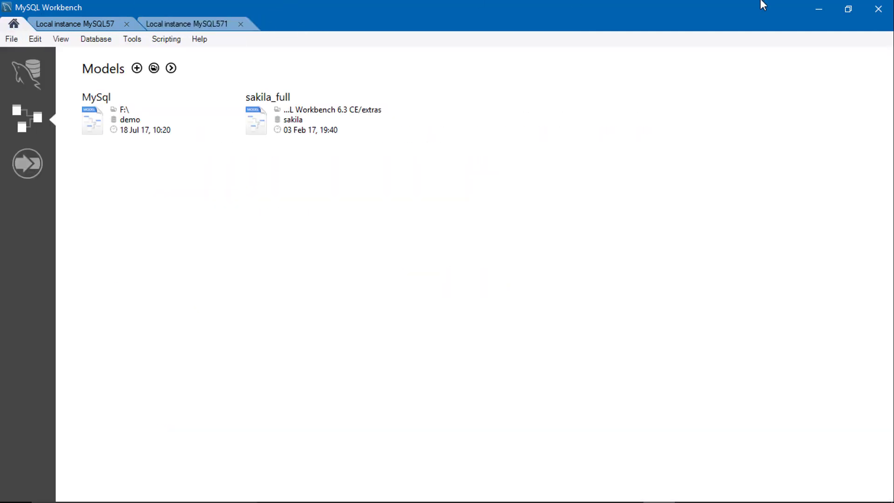
{"action": "left_click", "coordinate": [880, 7]}
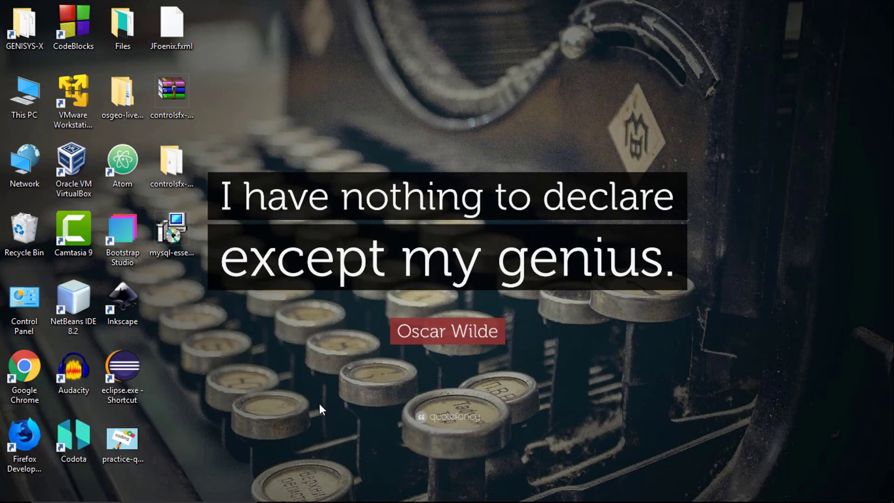